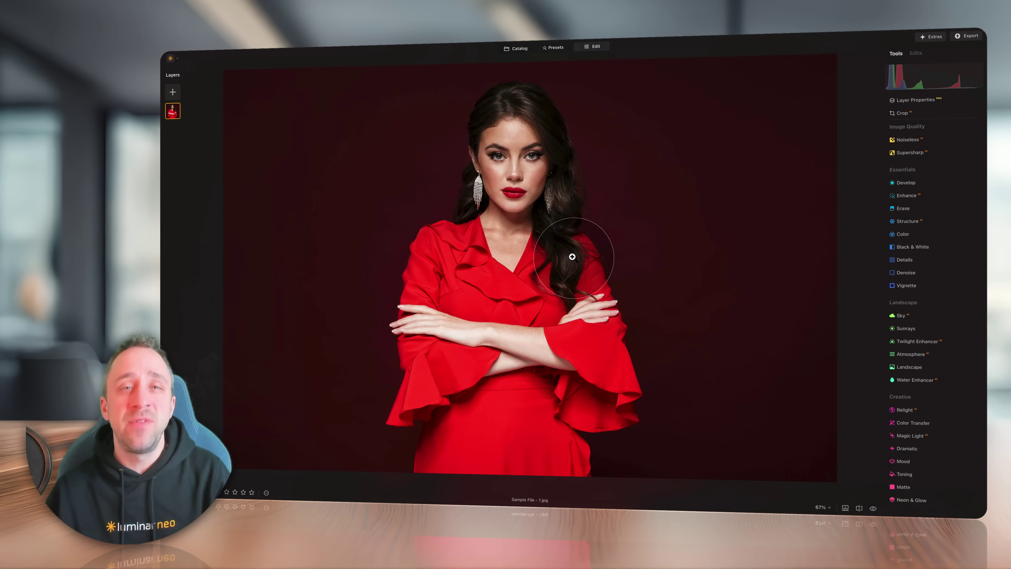
# Remove the portrait's background, restoring the woman's face and sleeve with the Object brush
pyautogui.click(915, 100)
pyautogui.click(931, 118)
pyautogui.click(930, 215)
pyautogui.click(932, 144)
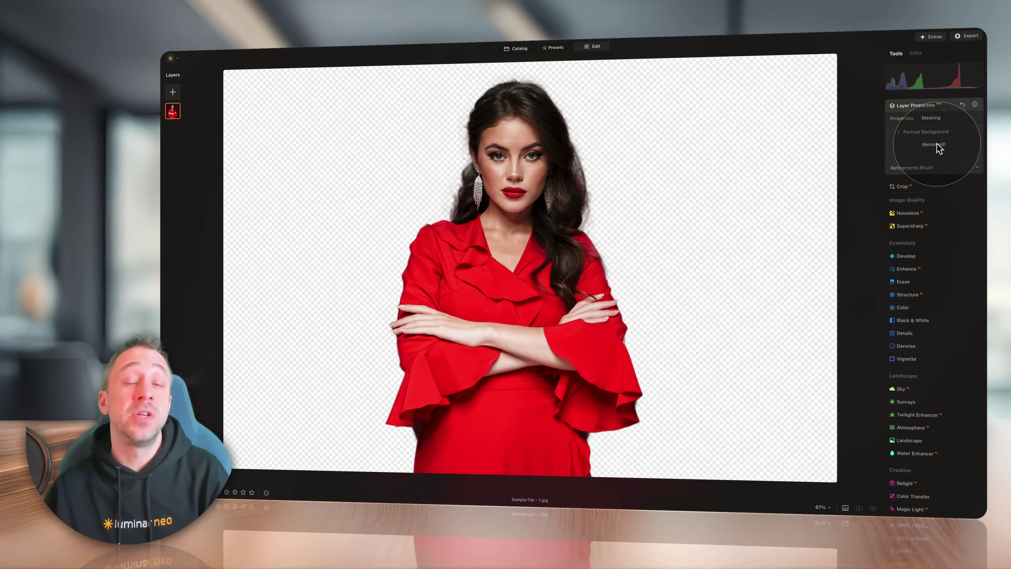
pyautogui.click(934, 166)
pyautogui.scroll(3, 481, 115)
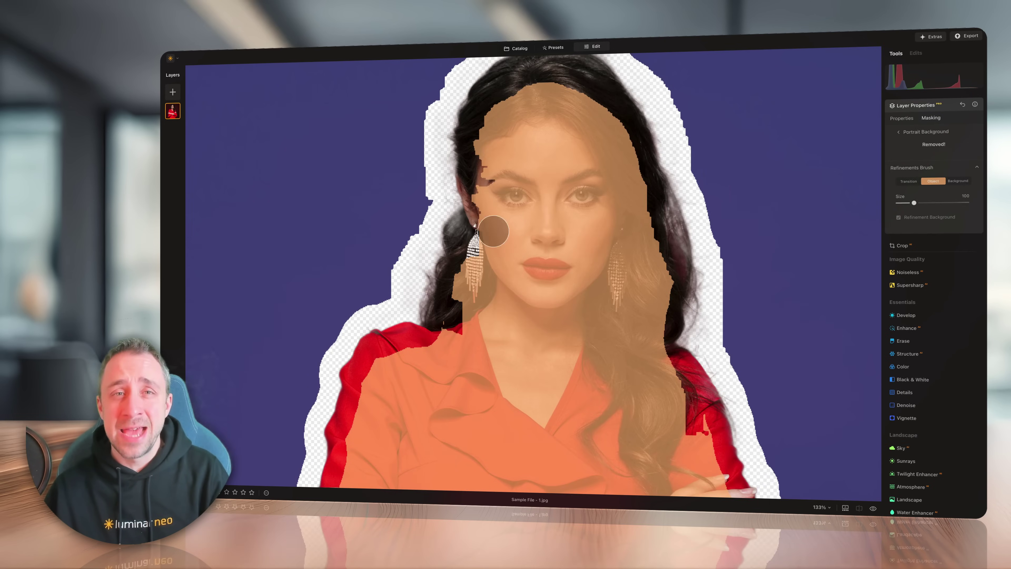
pyautogui.moveTo(480, 253)
pyautogui.mouseDown()
pyautogui.moveTo(493, 120)
pyautogui.moveTo(619, 136)
pyautogui.mouseUp()
pyautogui.scroll(-10, 523, 132)
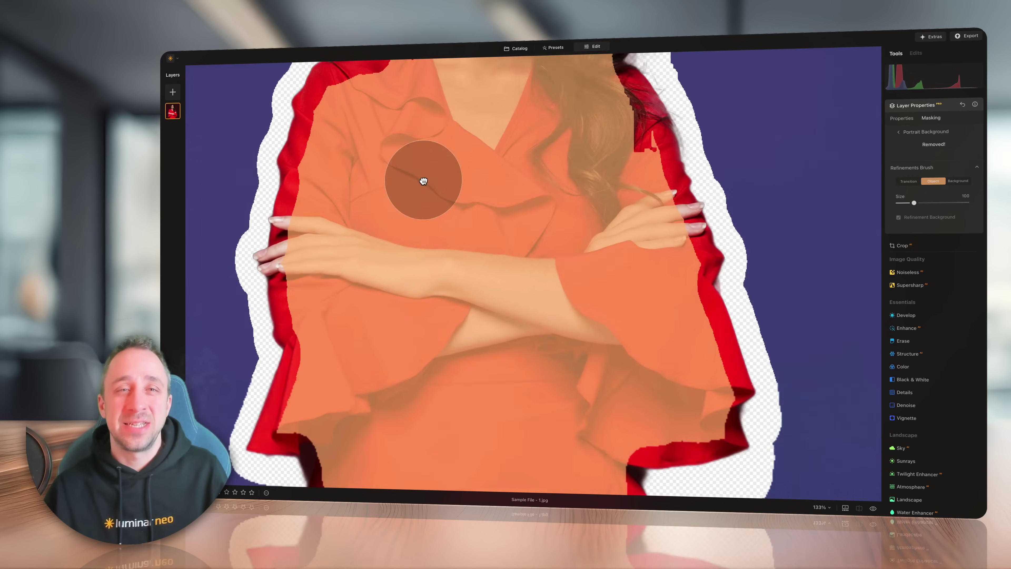
pyautogui.scroll(5, 410, 361)
pyautogui.moveTo(463, 360); pyautogui.dragTo(514, 418)
pyautogui.moveTo(506, 335)
pyautogui.mouseDown()
pyautogui.moveTo(452, 327)
pyautogui.moveTo(565, 360)
pyautogui.mouseUp()
pyautogui.click(901, 118)
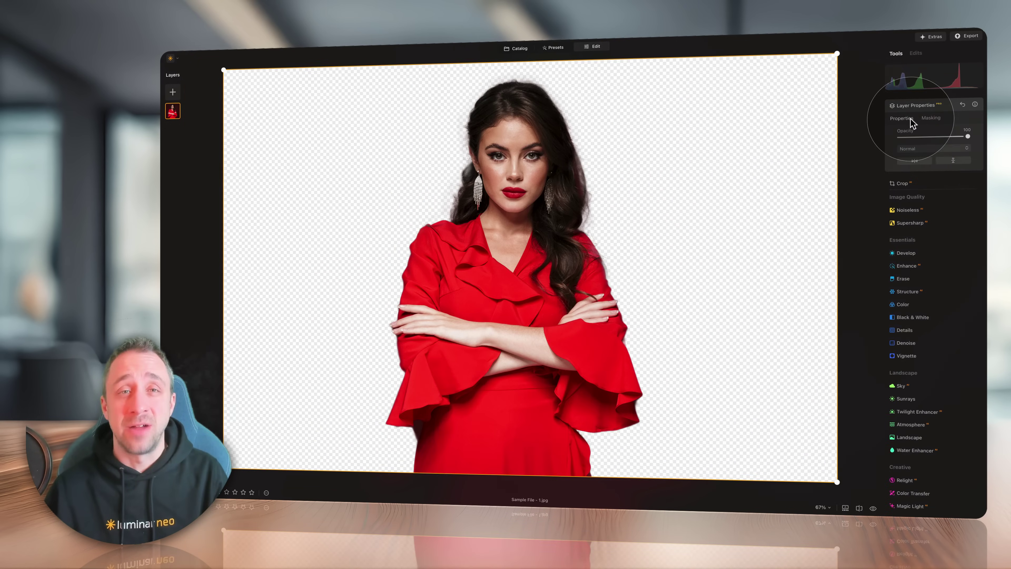
# Add the candle-lit room image as a Fill layer at 100 opacity, placed below the woman
pyautogui.click(173, 92)
pyautogui.click(180, 169)
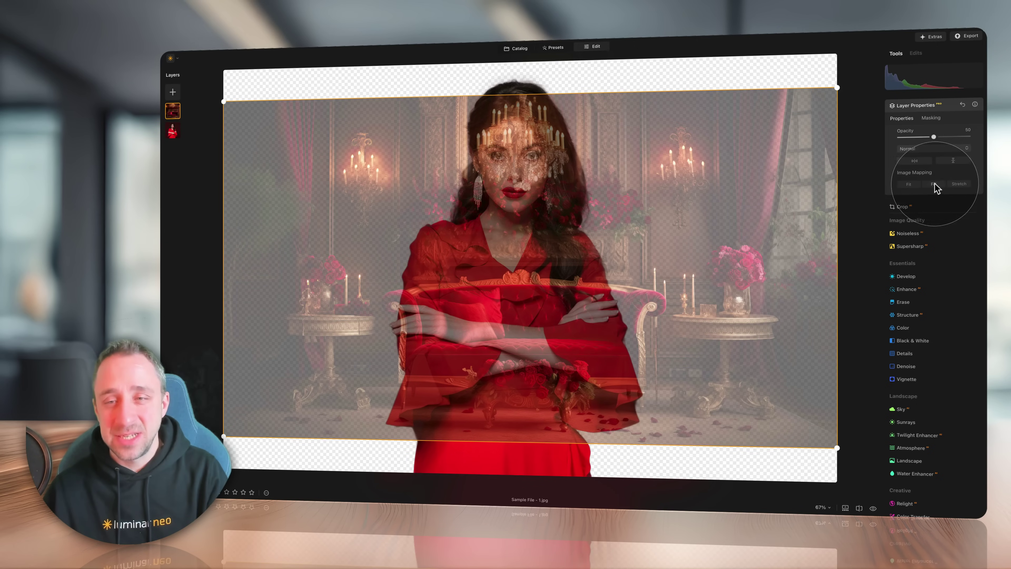
pyautogui.click(934, 185)
pyautogui.moveTo(934, 137); pyautogui.dragTo(968, 137)
pyautogui.moveTo(173, 111); pyautogui.dragTo(173, 131)
pyautogui.click(173, 113)
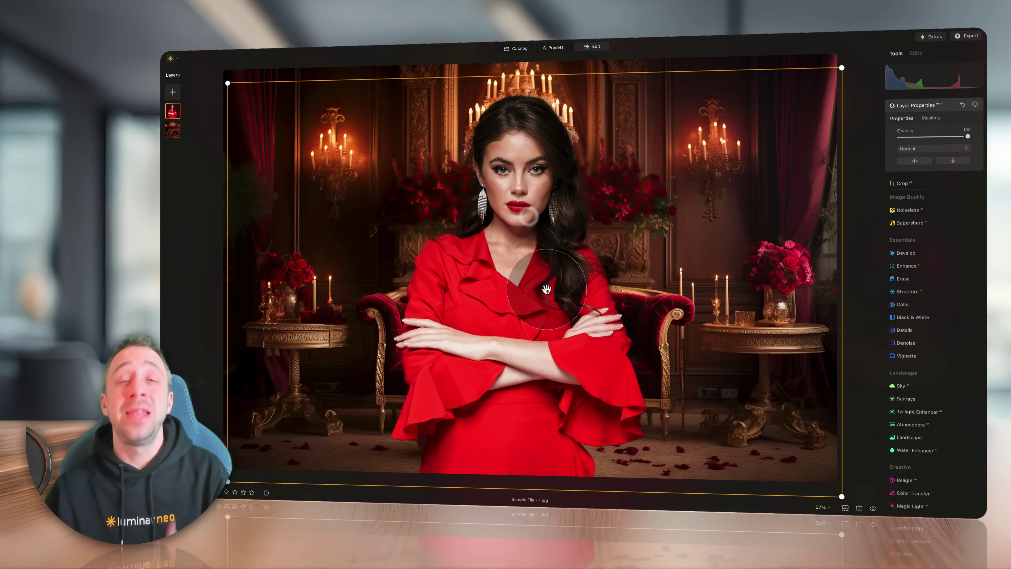
# Apply Color Transfer with the warm red reference at Luminosity Intensity 34
pyautogui.scroll(-3, 936, 422)
pyautogui.click(913, 366)
pyautogui.click(933, 334)
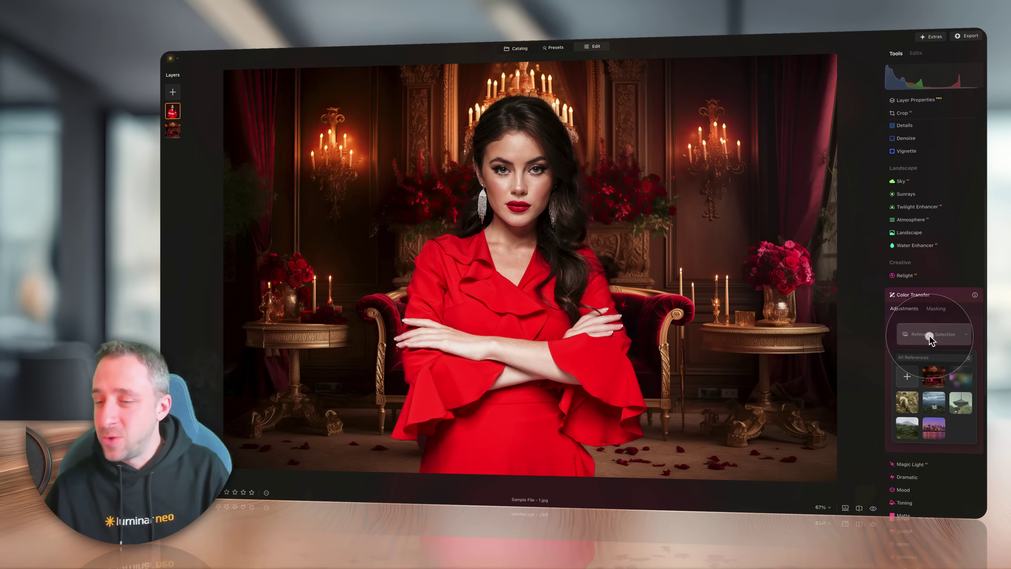
pyautogui.click(936, 382)
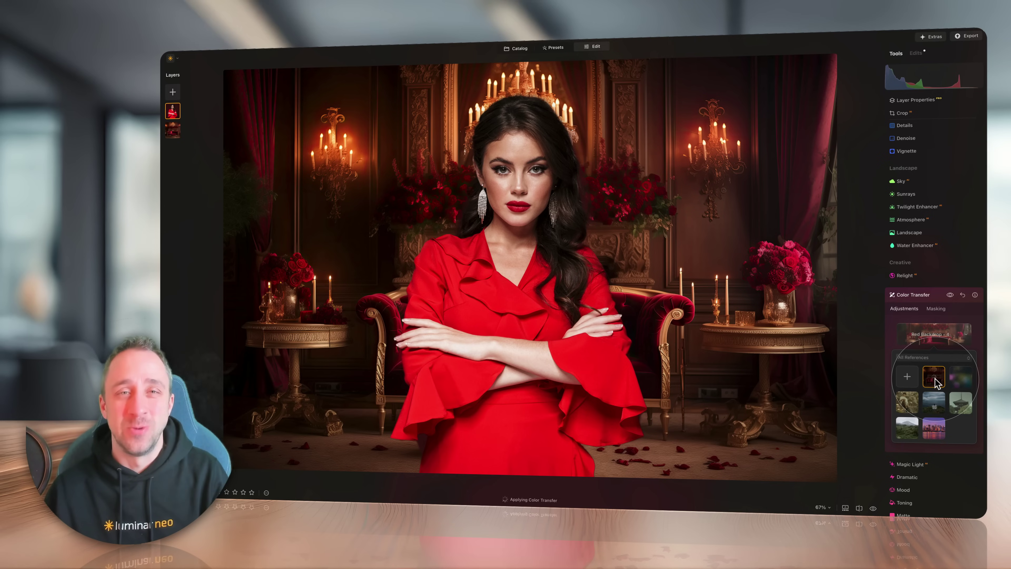
pyautogui.moveTo(933, 395)
pyautogui.mouseDown()
pyautogui.moveTo(918, 398)
pyautogui.moveTo(938, 378)
pyautogui.moveTo(924, 402)
pyautogui.mouseUp()
pyautogui.click(950, 295)
pyautogui.click(950, 295)
pyautogui.click(934, 294)
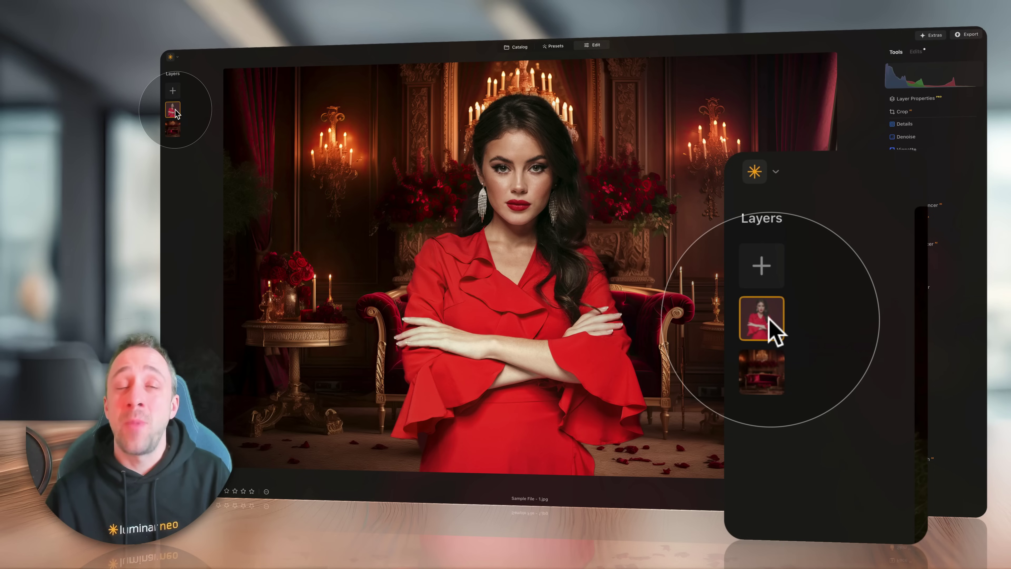
# Merge Layers into a composite, then hide the original woman layer and room layer
pyautogui.rightClick(177, 131)
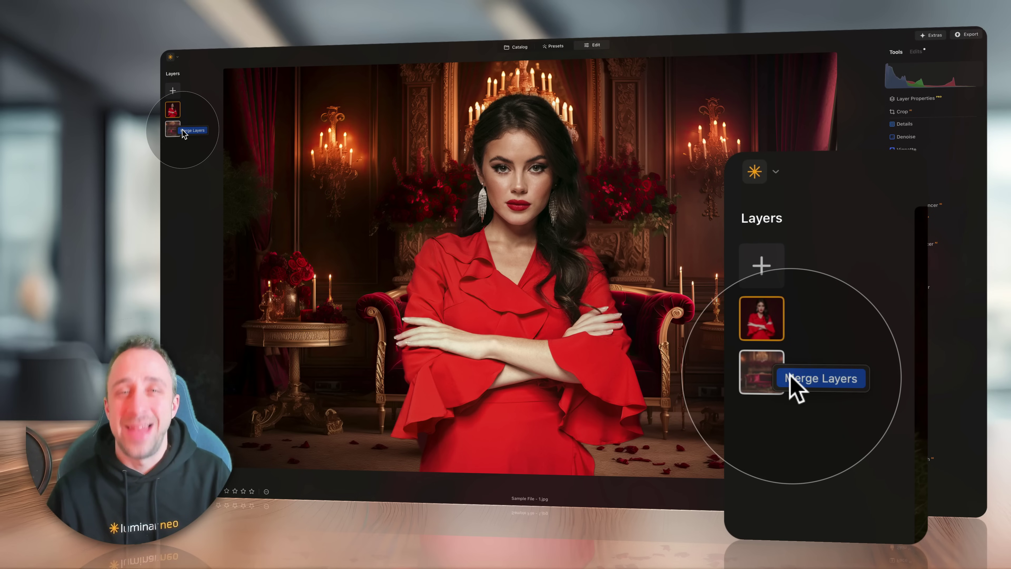
pyautogui.click(184, 133)
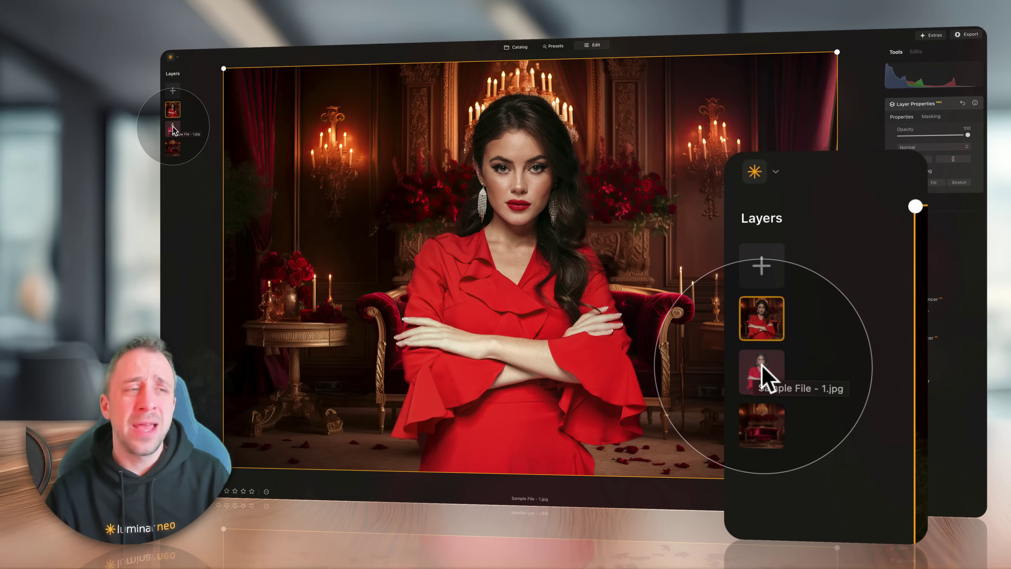
pyautogui.rightClick(173, 129)
pyautogui.click(184, 130)
pyautogui.rightClick(174, 148)
pyautogui.click(179, 151)
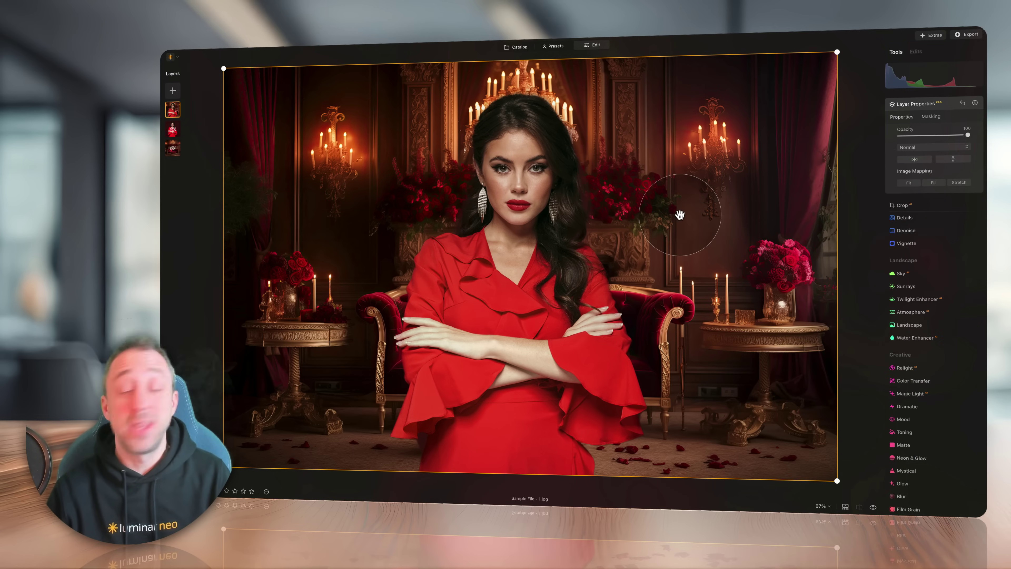
# Fit the image to the view and set the Vignette Amount to -24
pyautogui.hotkey('ctrl', '-')
pyautogui.scroll(-1, 903, 266)
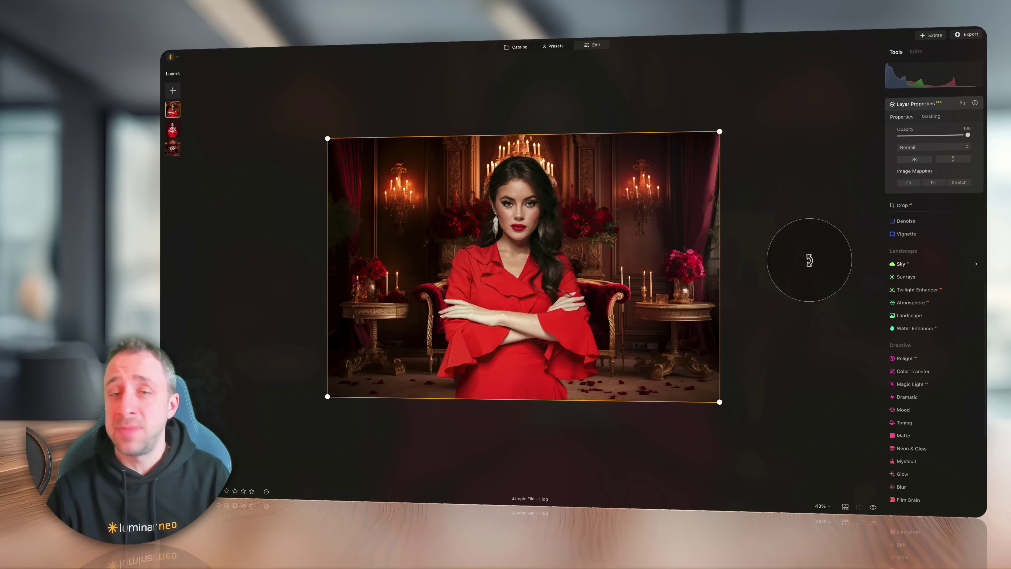
pyautogui.hotkey('ctrl', '0')
pyautogui.click(910, 234)
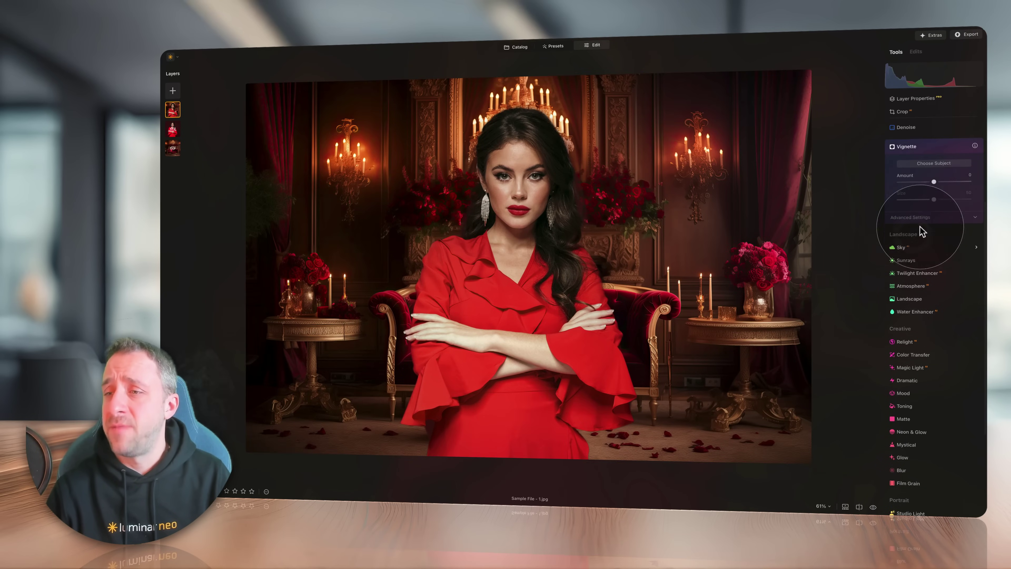
pyautogui.moveTo(934, 181); pyautogui.dragTo(925, 183)
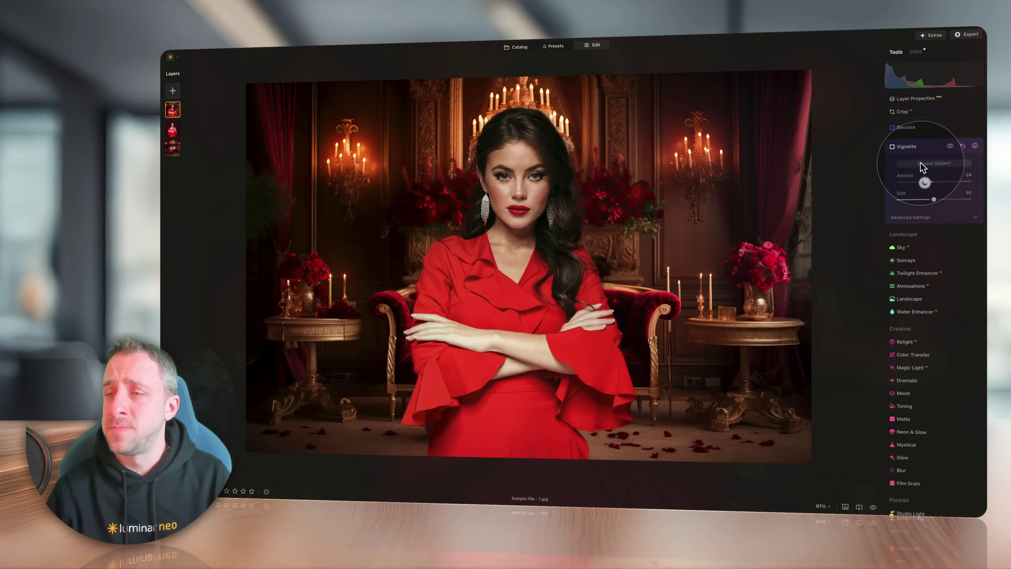
pyautogui.click(917, 152)
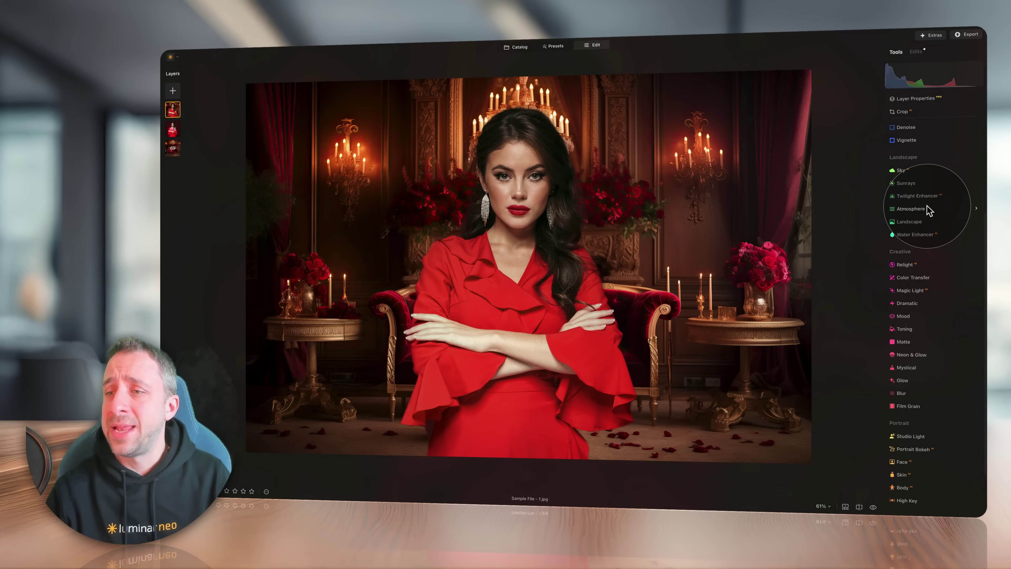
# Expand and collapse the Enhance settings to check Accent
pyautogui.scroll(5, 928, 209)
pyautogui.click(912, 200)
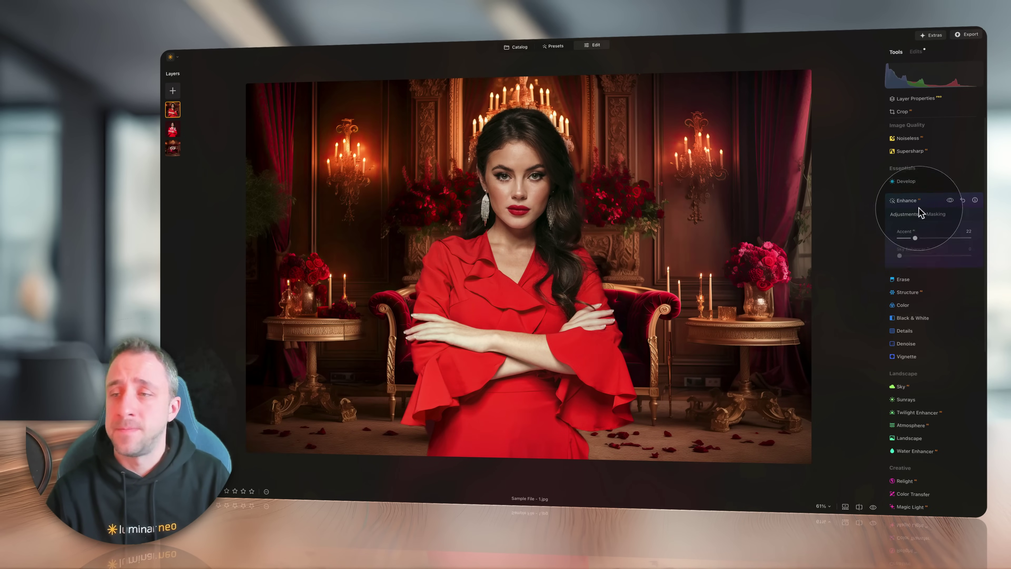
pyautogui.click(912, 201)
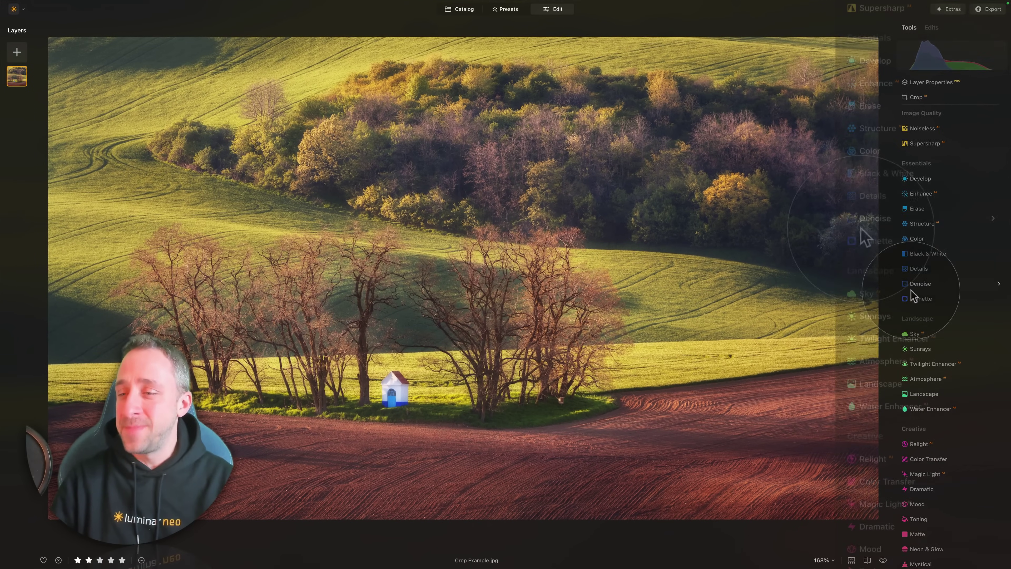
# Set the landscape's Vignette Amount to -80, keeping the Advanced Settings Mode on Post-crop
pyautogui.click(915, 298)
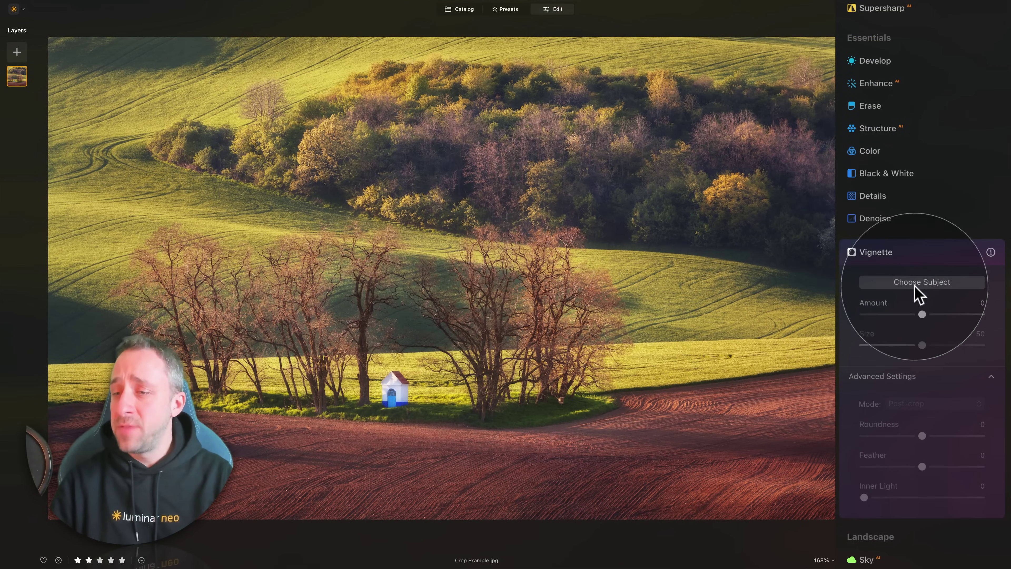
pyautogui.moveTo(923, 317); pyautogui.dragTo(874, 315)
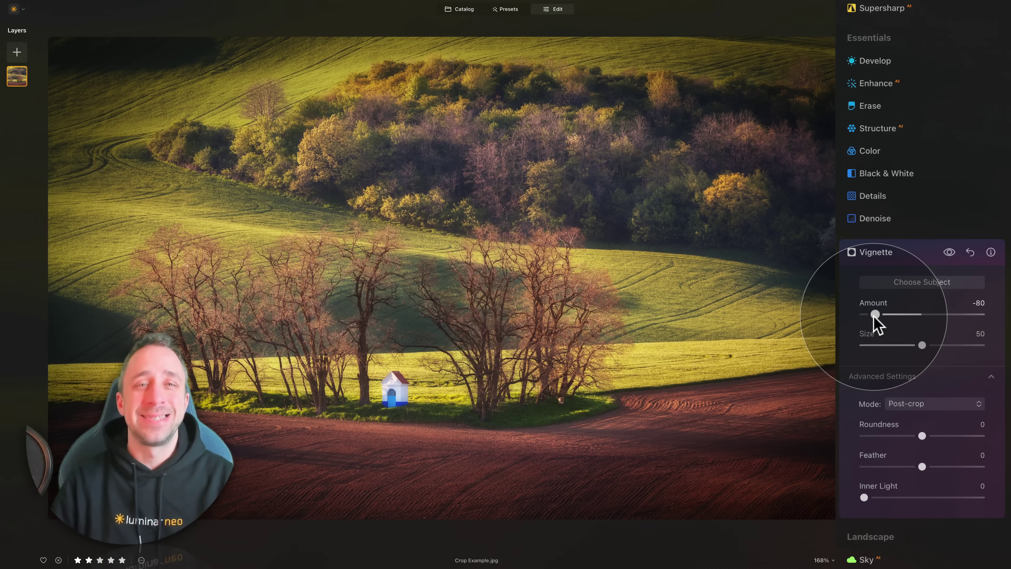
pyautogui.click(914, 383)
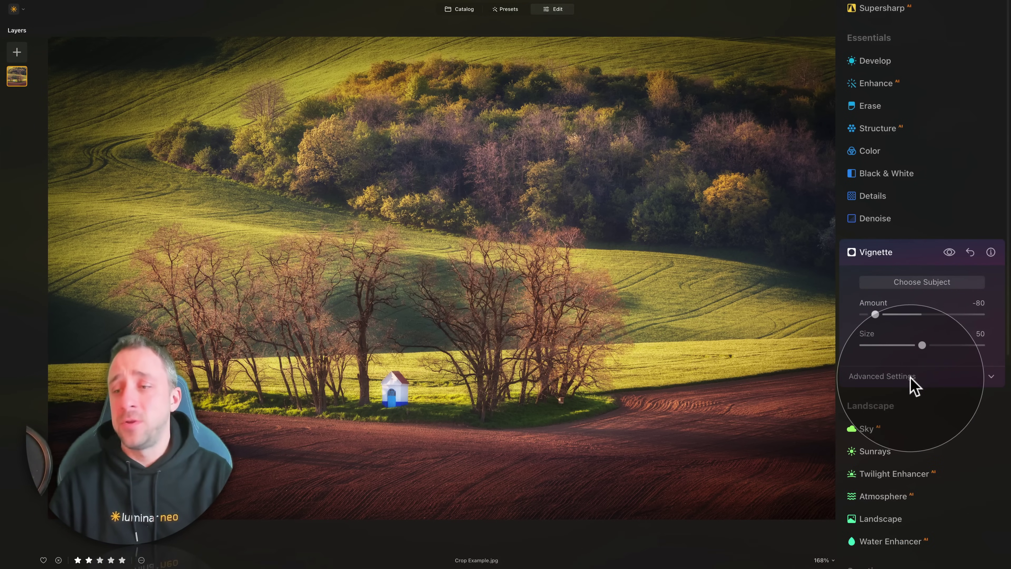
pyautogui.click(913, 385)
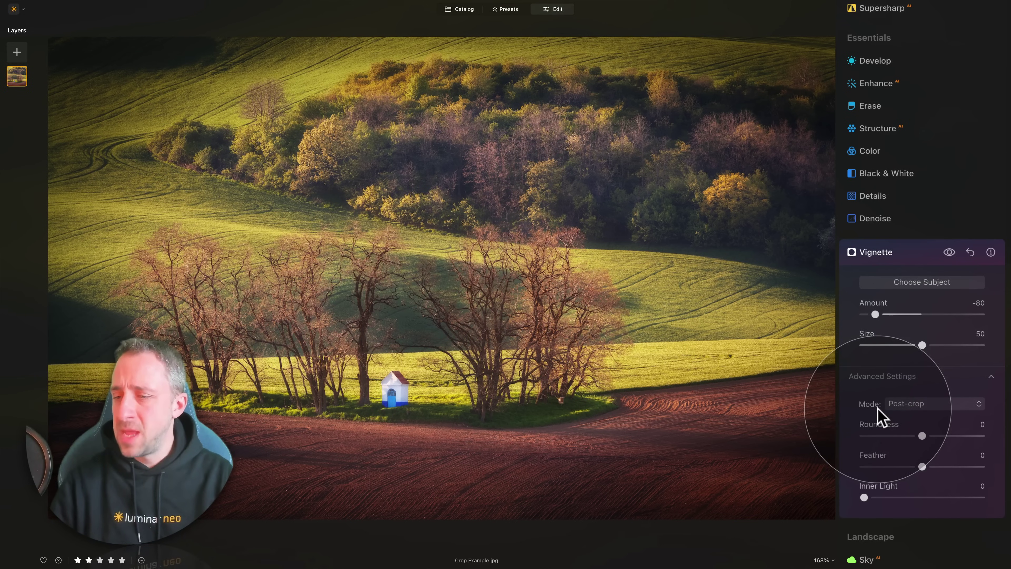
pyautogui.click(941, 403)
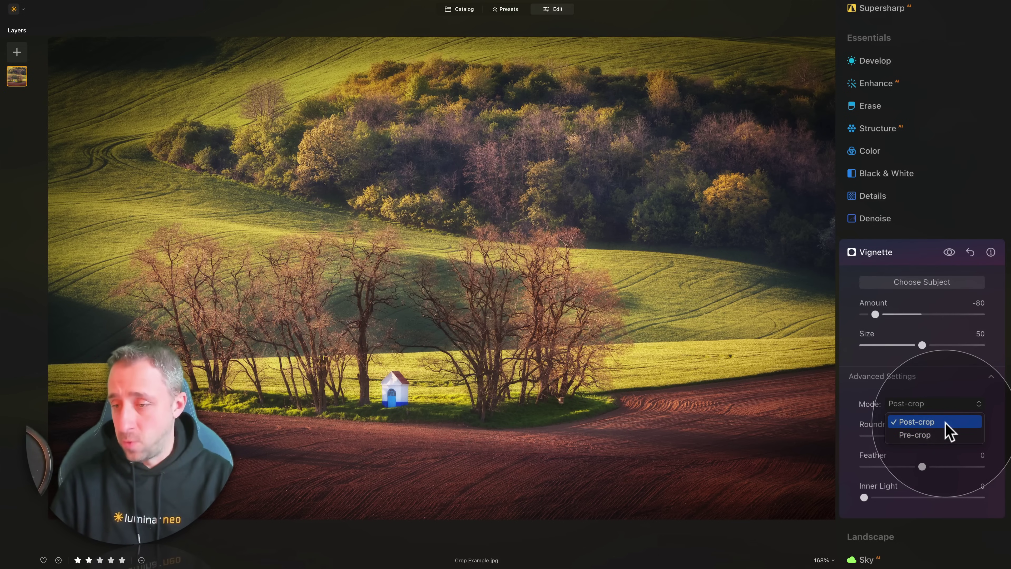
pyautogui.click(949, 423)
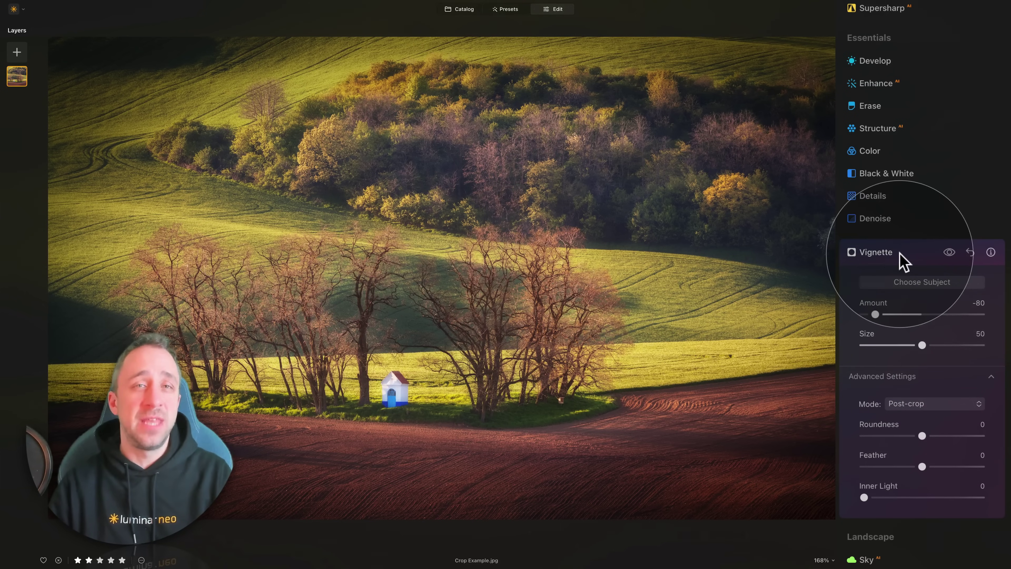
pyautogui.click(903, 261)
pyautogui.scroll(5, 896, 398)
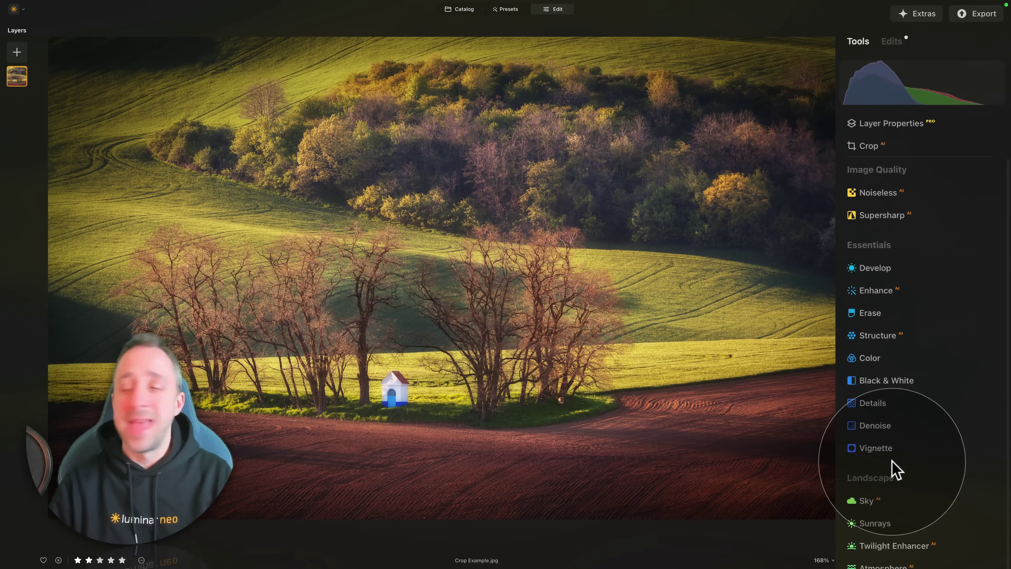
pyautogui.click(870, 152)
pyautogui.click(885, 197)
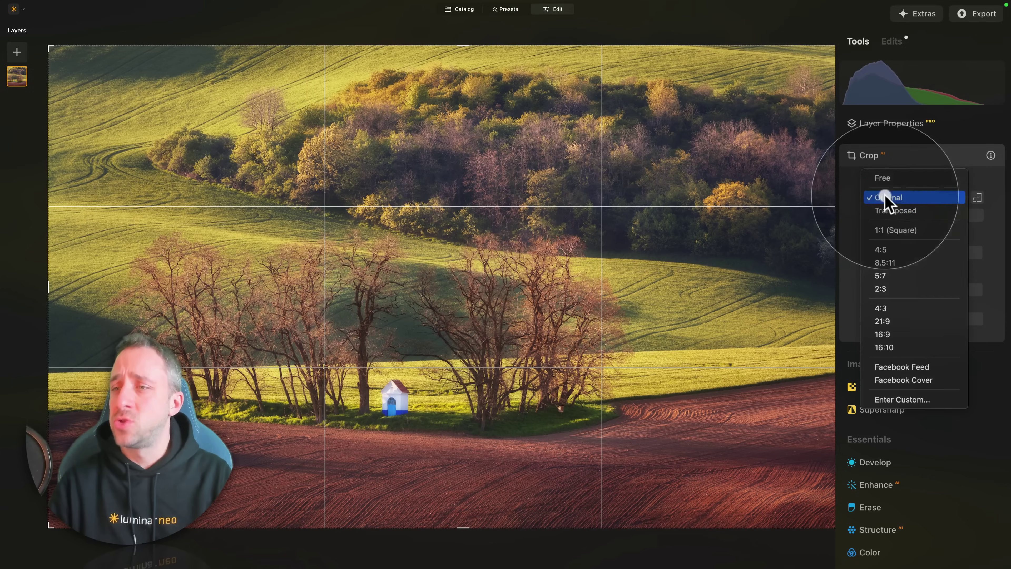
pyautogui.click(911, 251)
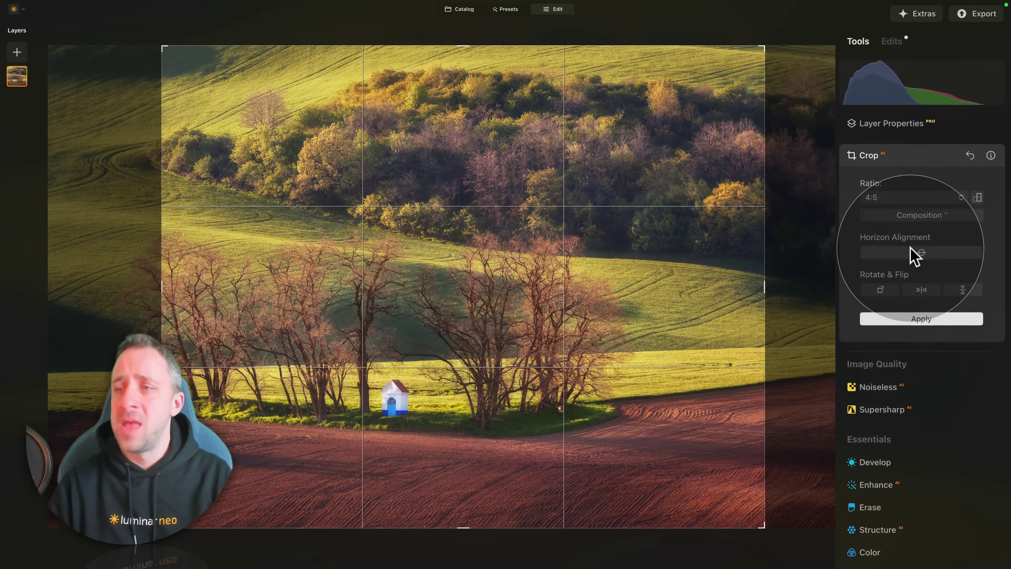
pyautogui.click(921, 319)
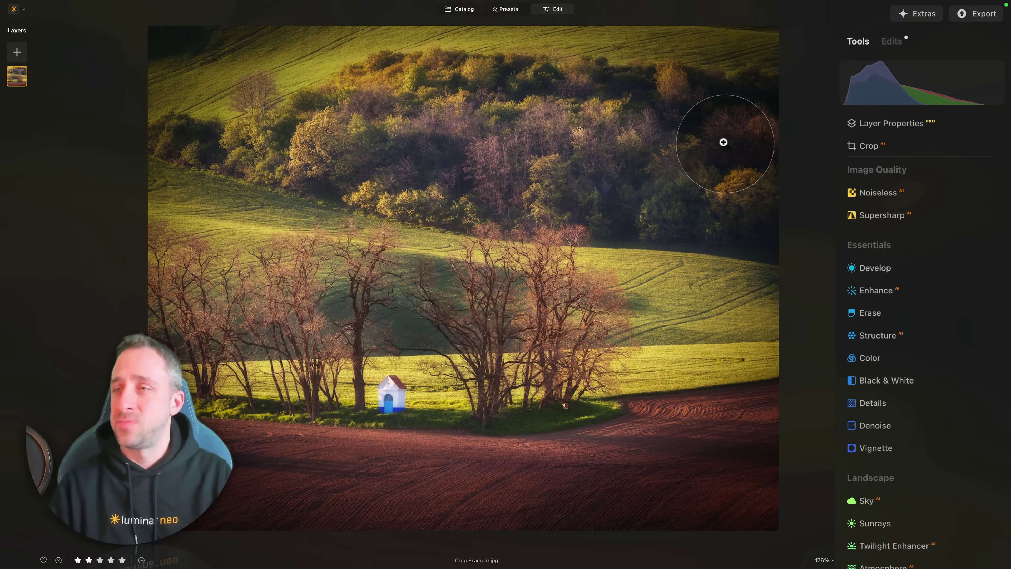
pyautogui.click(891, 42)
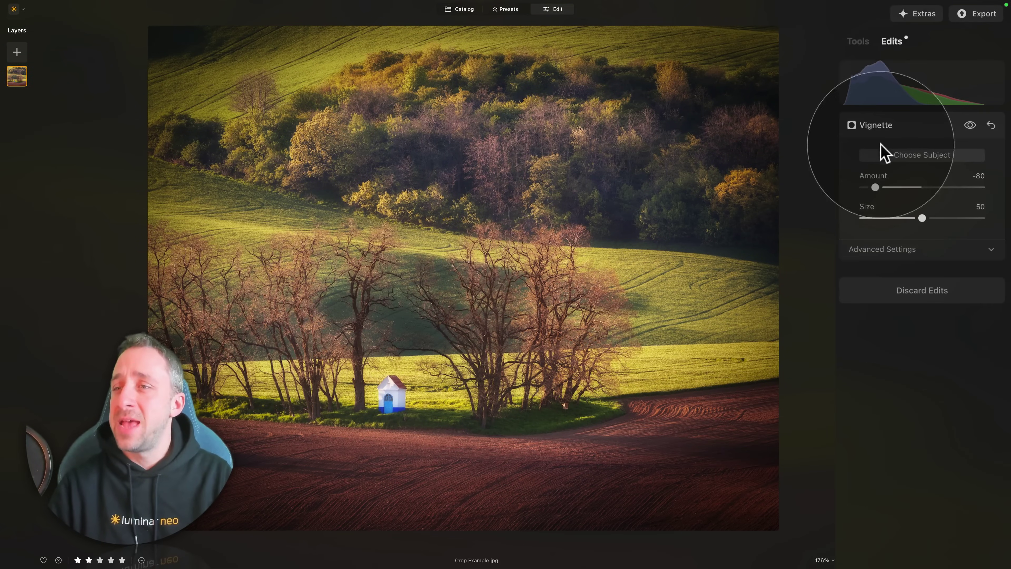
pyautogui.moveTo(875, 187); pyautogui.dragTo(878, 187)
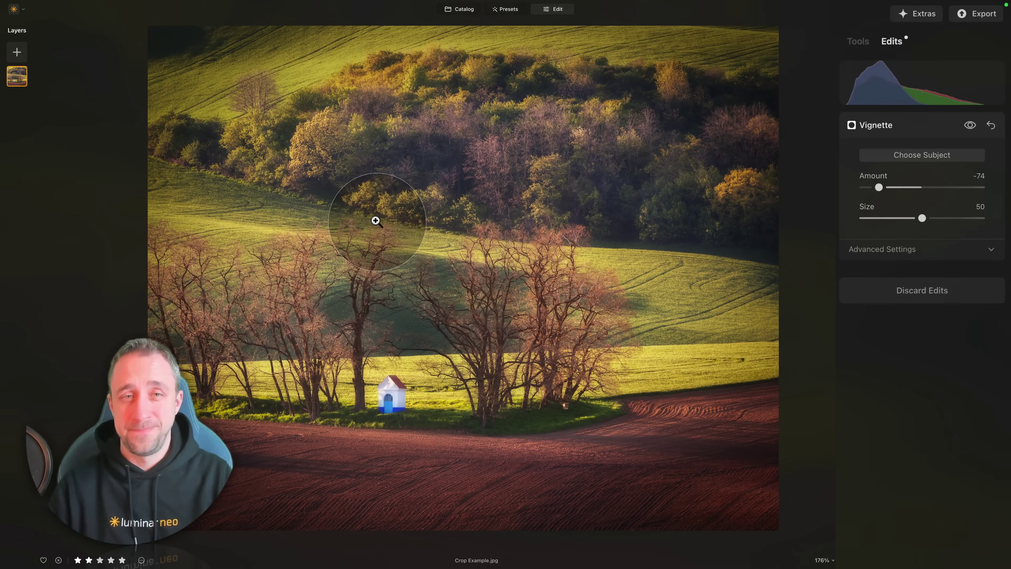
# Create a virtual copy of the uncropped photo
pyautogui.rightClick(519, 139)
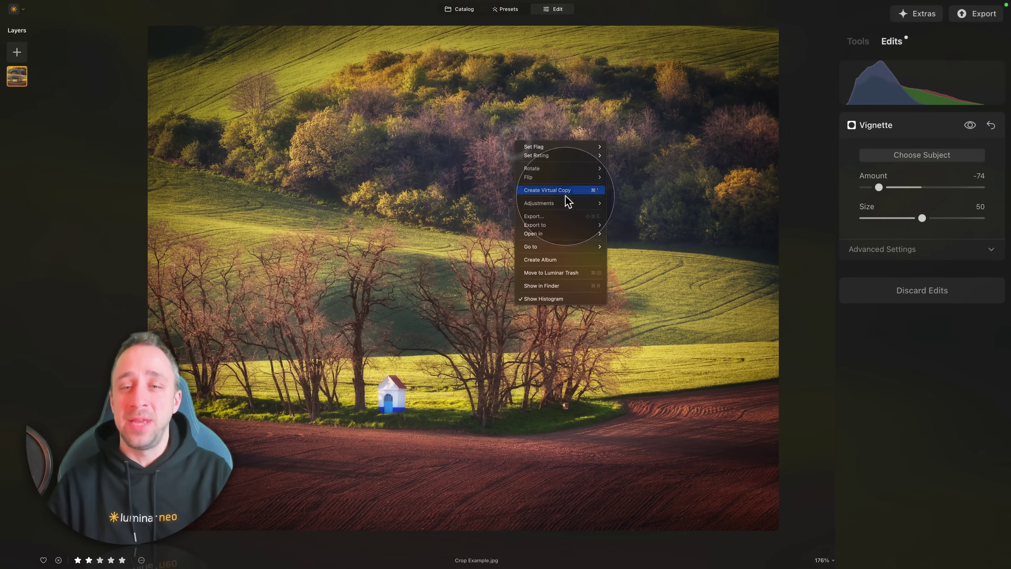
pyautogui.moveTo(564, 203)
pyautogui.click(621, 235)
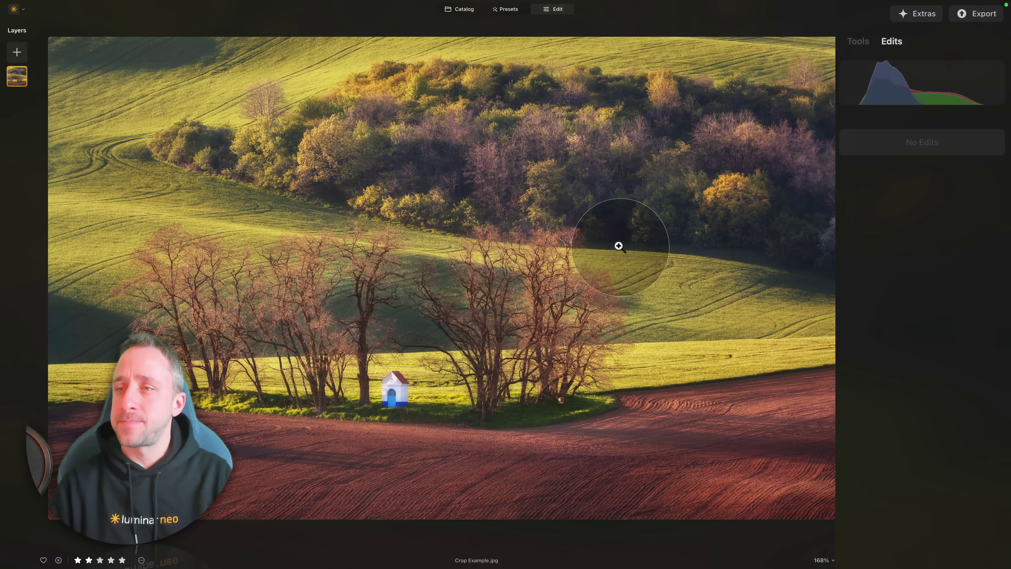
# Set the copy's Vignette Amount to -70 with Mode Pre-crop, then zoom in to inspect
pyautogui.click(857, 43)
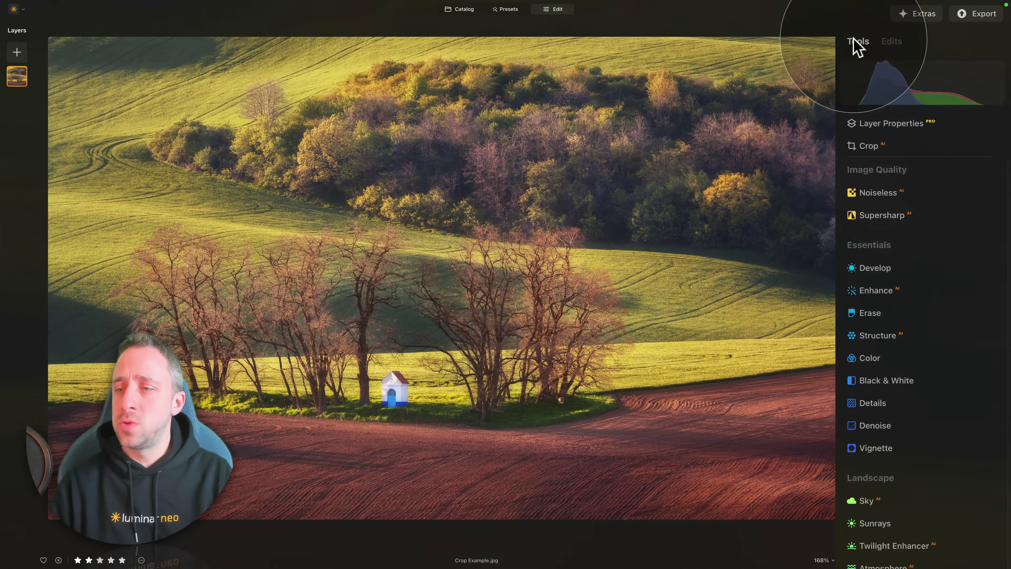
pyautogui.scroll(-6, 903, 278)
pyautogui.click(890, 173)
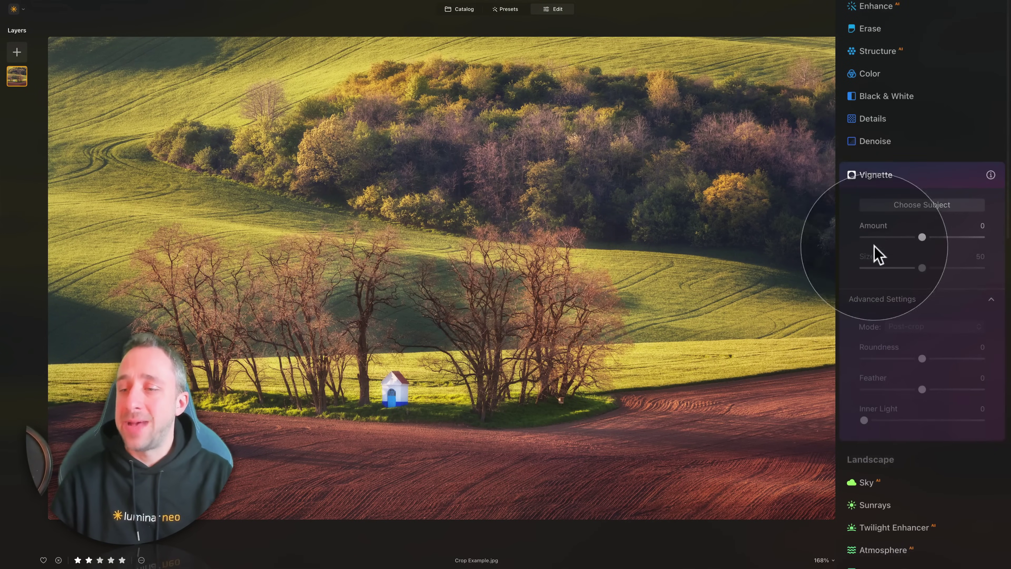
pyautogui.moveTo(885, 237); pyautogui.dragTo(876, 238)
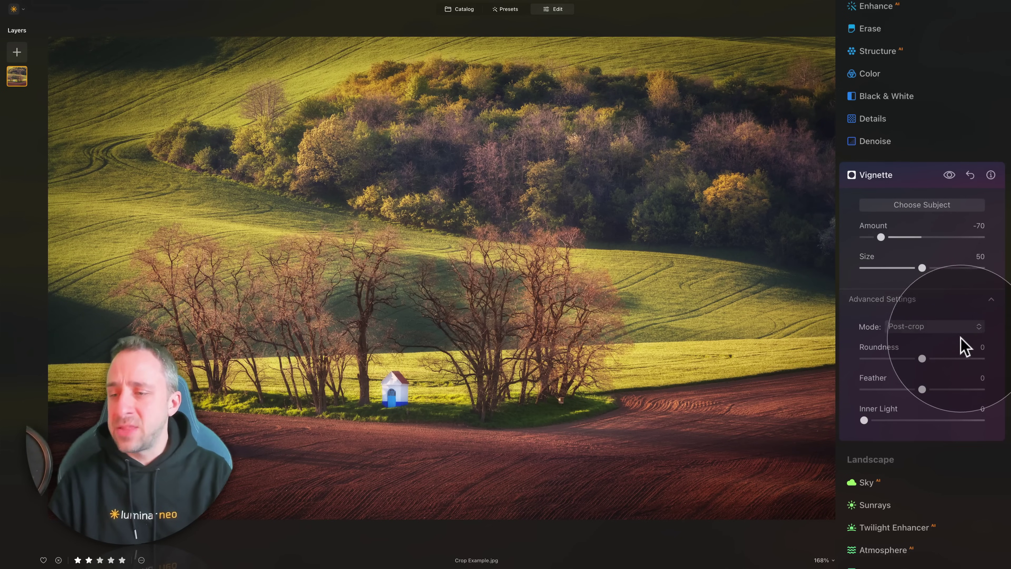
pyautogui.click(949, 326)
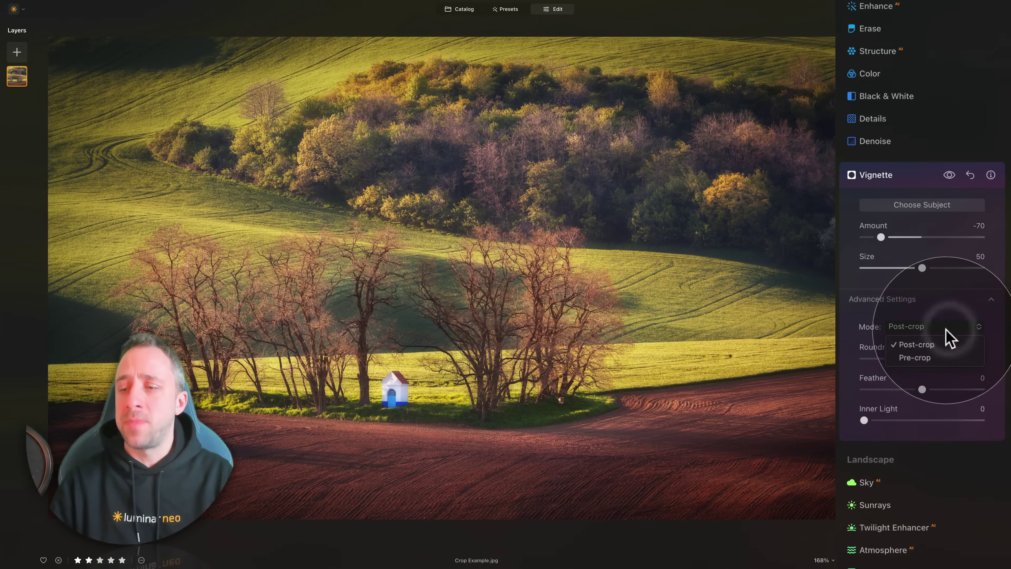
pyautogui.click(939, 354)
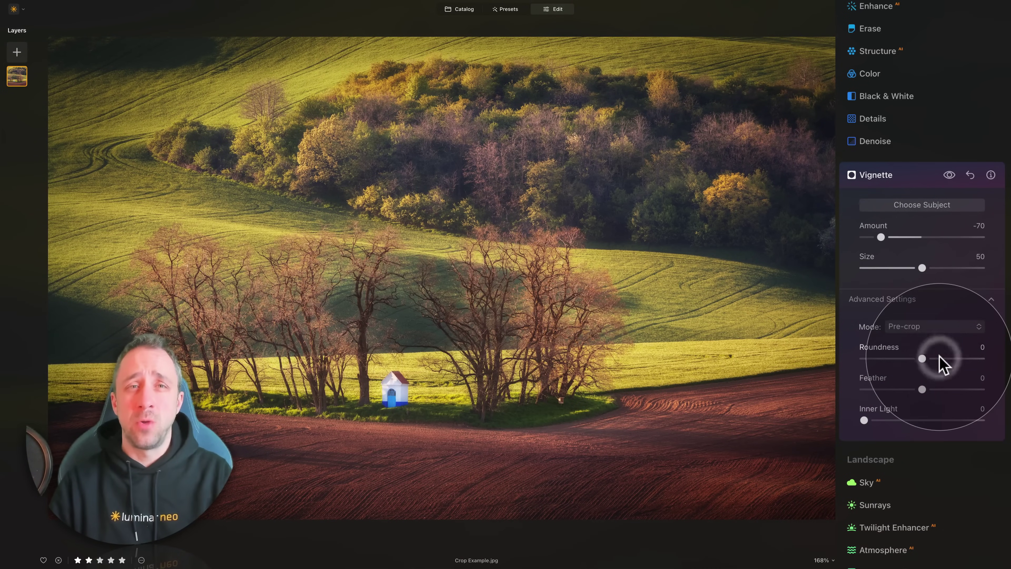
pyautogui.click(569, 268)
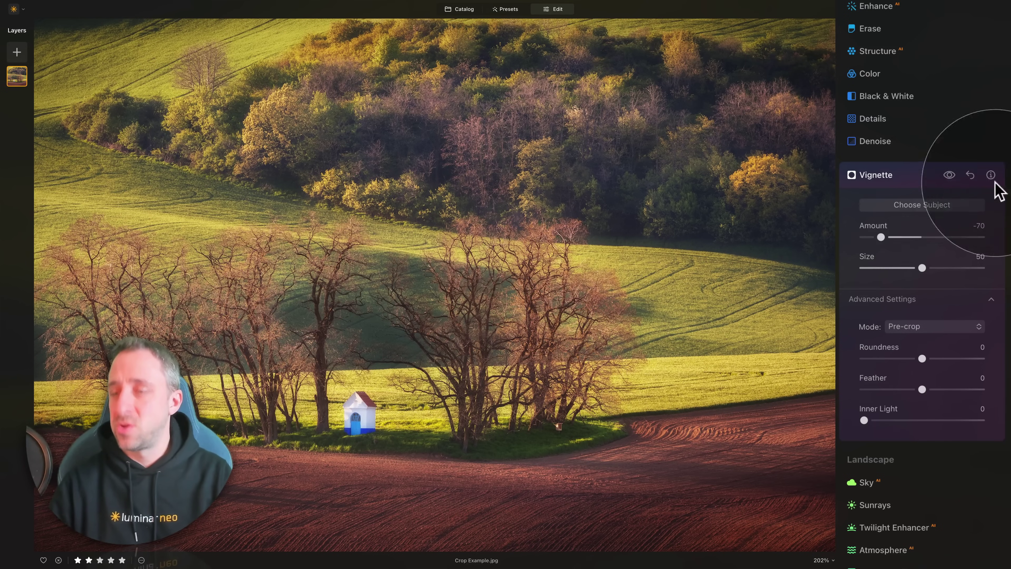
# Crop the photo to a 4:5 ratio, shifting it rightward in the frame
pyautogui.click(896, 176)
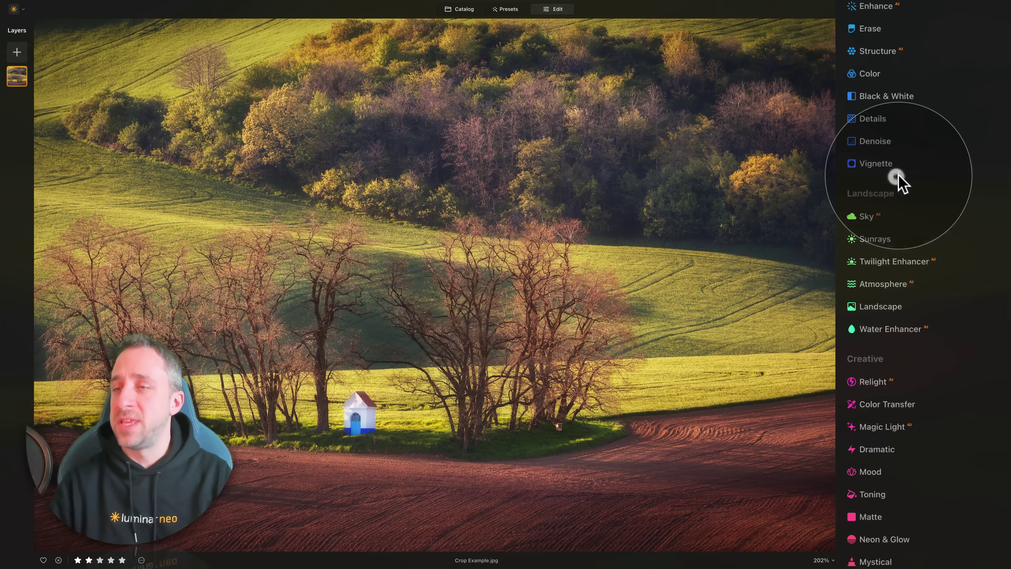
pyautogui.scroll(6, 847, 199)
pyautogui.click(881, 153)
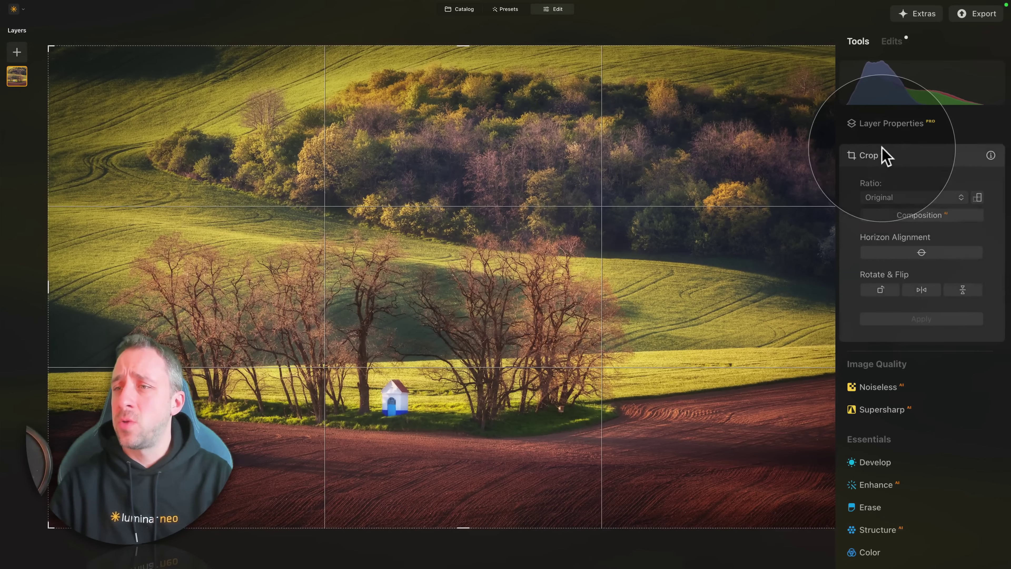
pyautogui.click(913, 198)
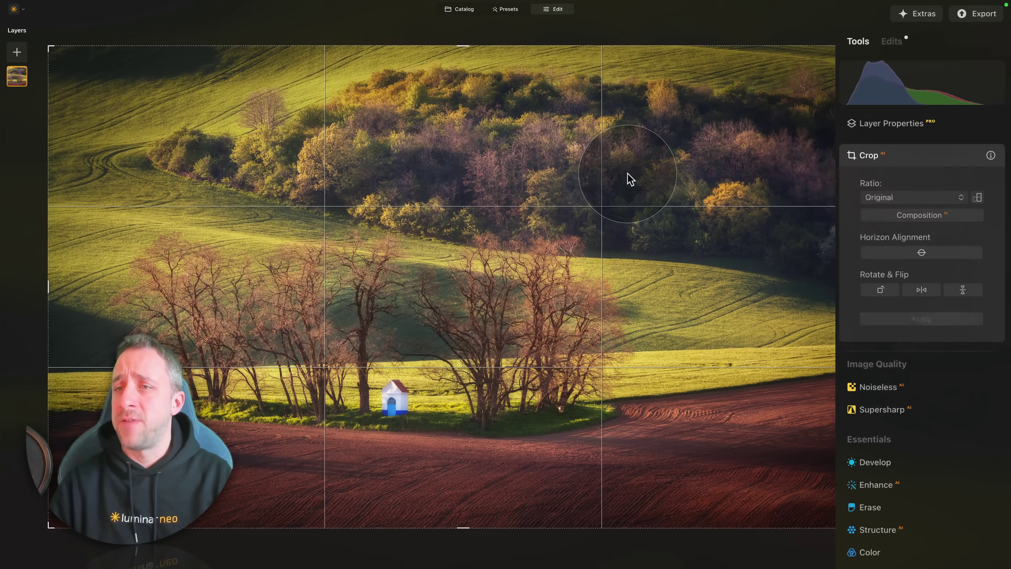
pyautogui.click(904, 255)
pyautogui.moveTo(429, 162); pyautogui.dragTo(598, 158)
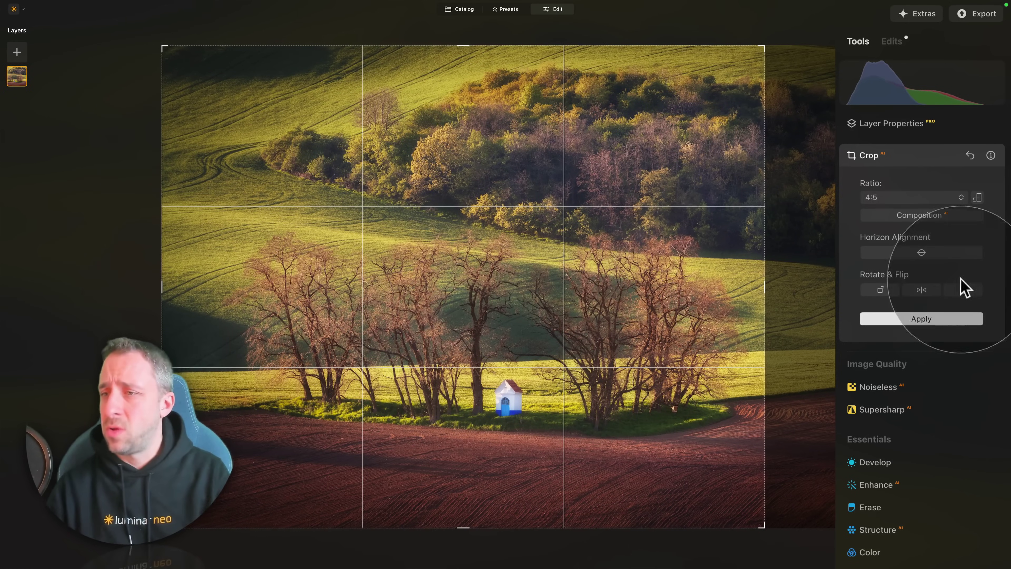
pyautogui.click(933, 320)
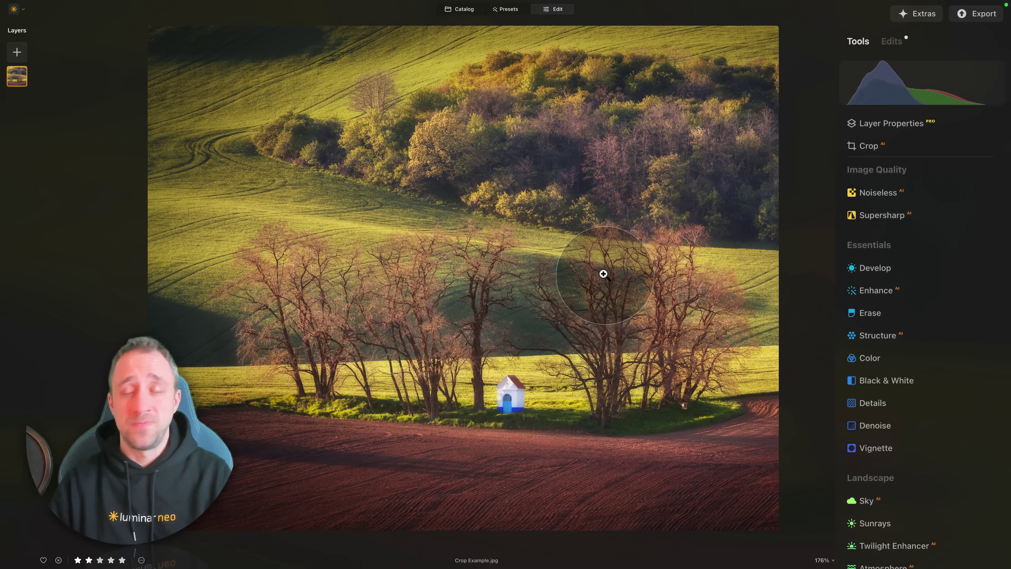
# Set the Vignette Amount to -28 and bring up the Mode choices
pyautogui.click(903, 450)
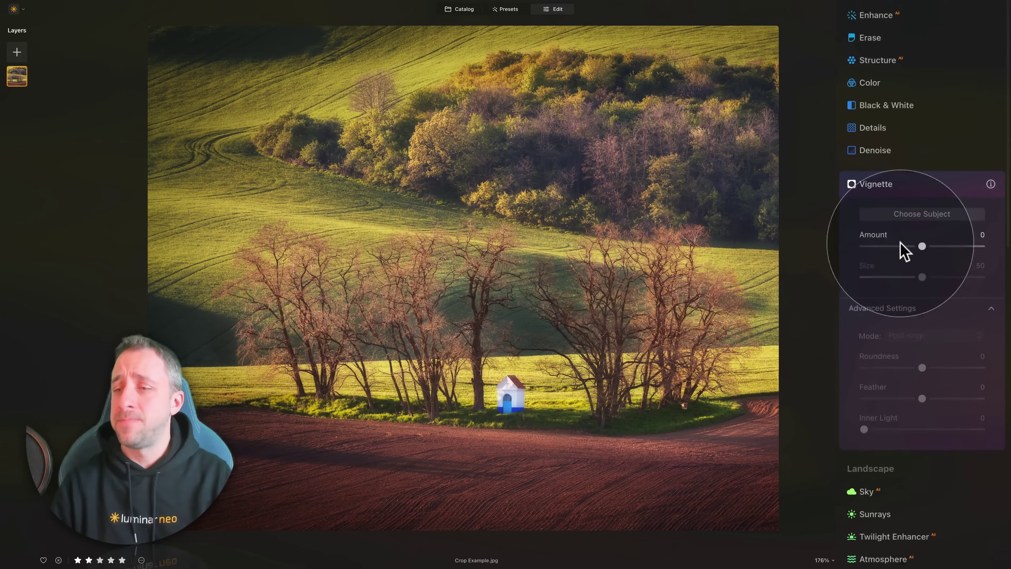
pyautogui.moveTo(901, 238); pyautogui.dragTo(904, 238)
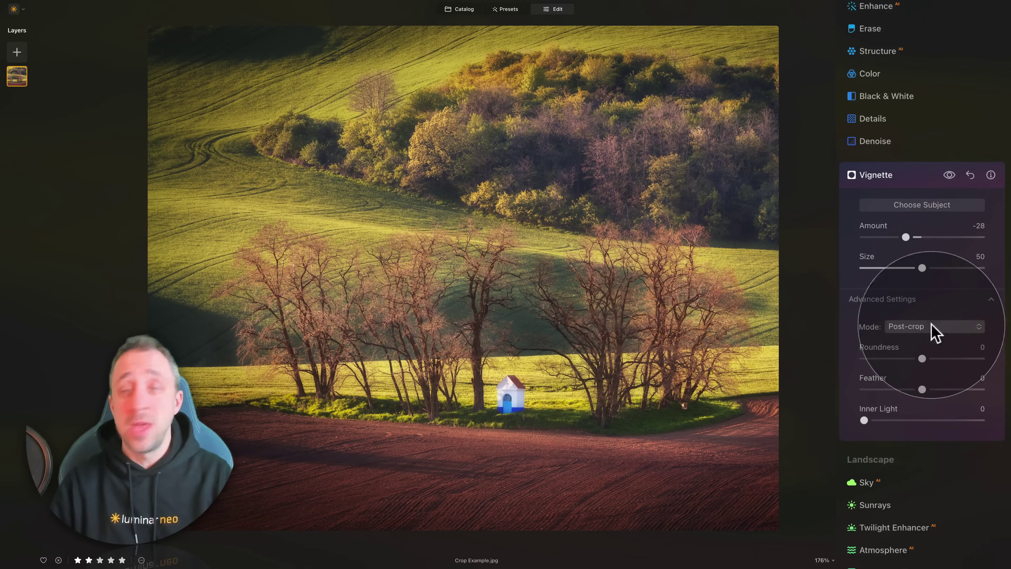
pyautogui.click(947, 328)
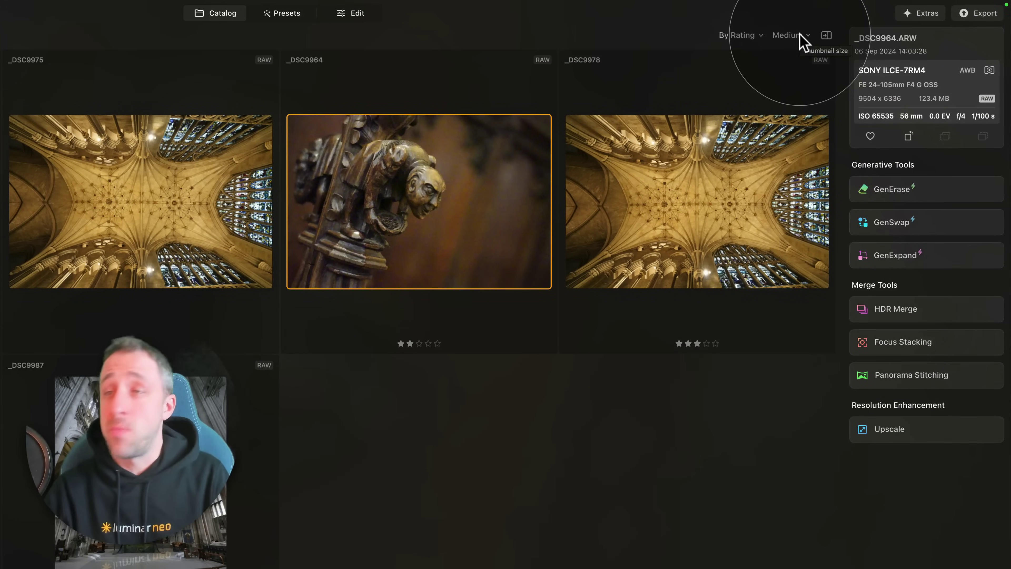
pyautogui.click(800, 35)
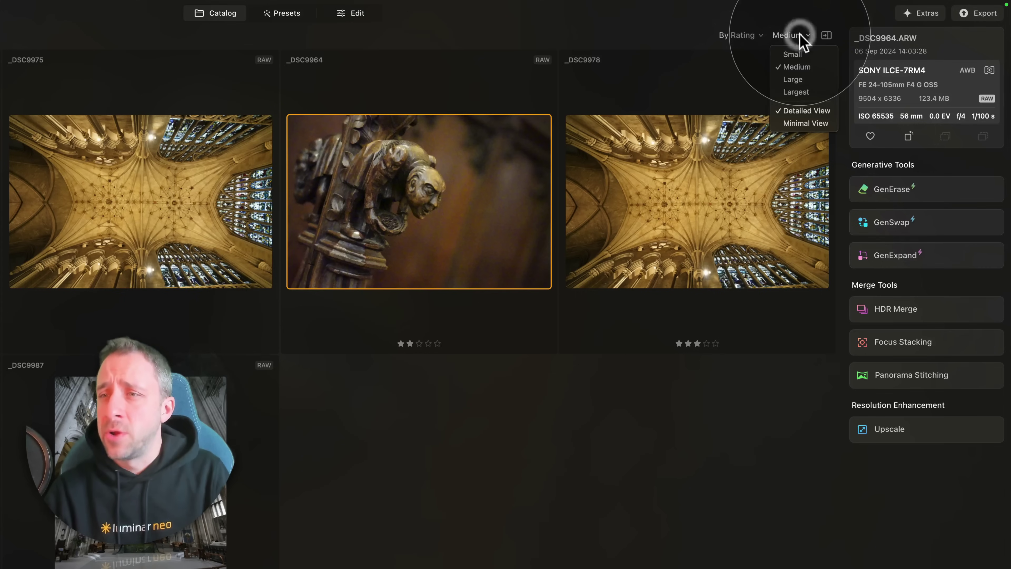
pyautogui.click(823, 122)
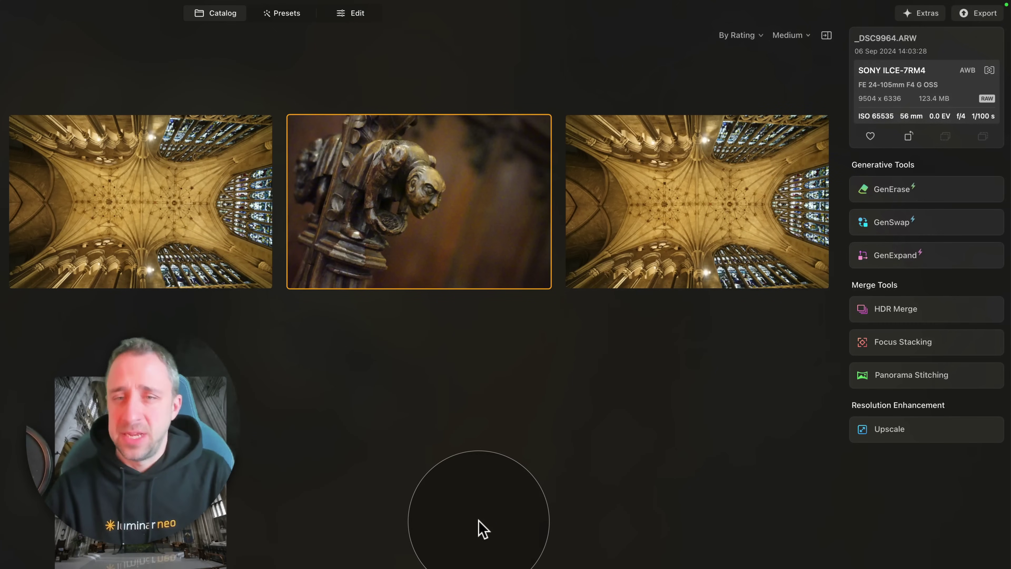
pyautogui.moveTo(404, 233)
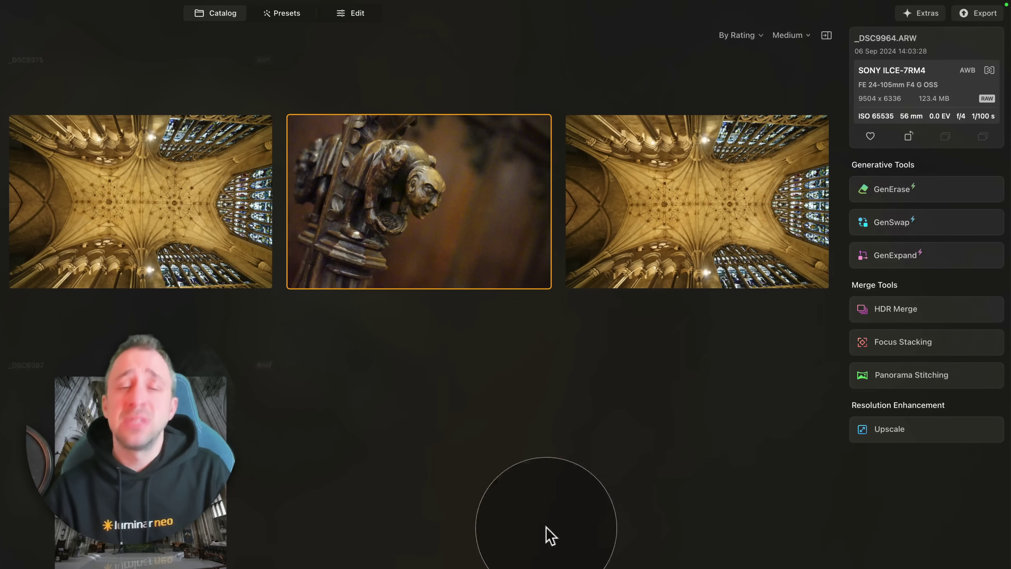
pyautogui.click(797, 38)
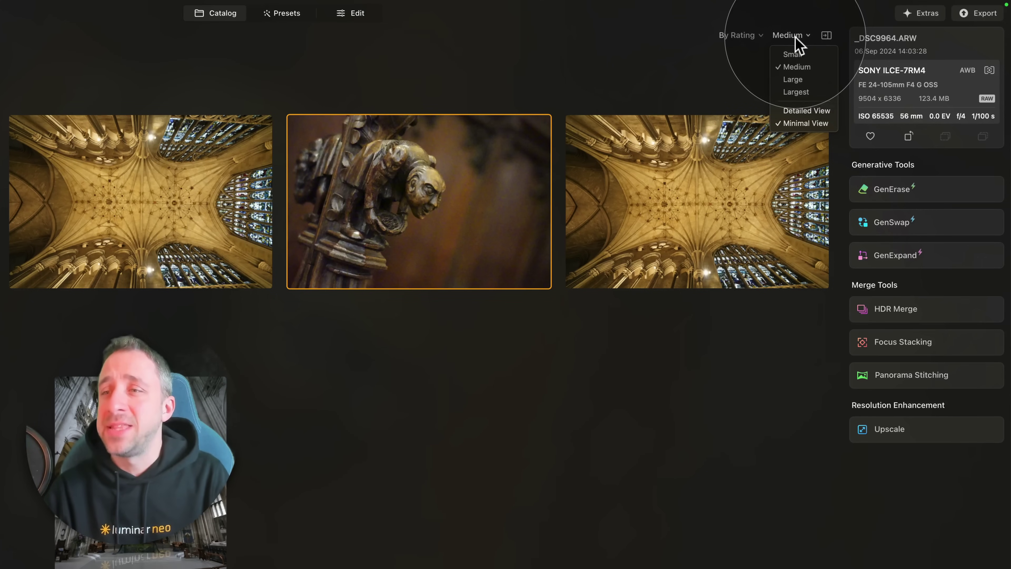
pyautogui.click(812, 111)
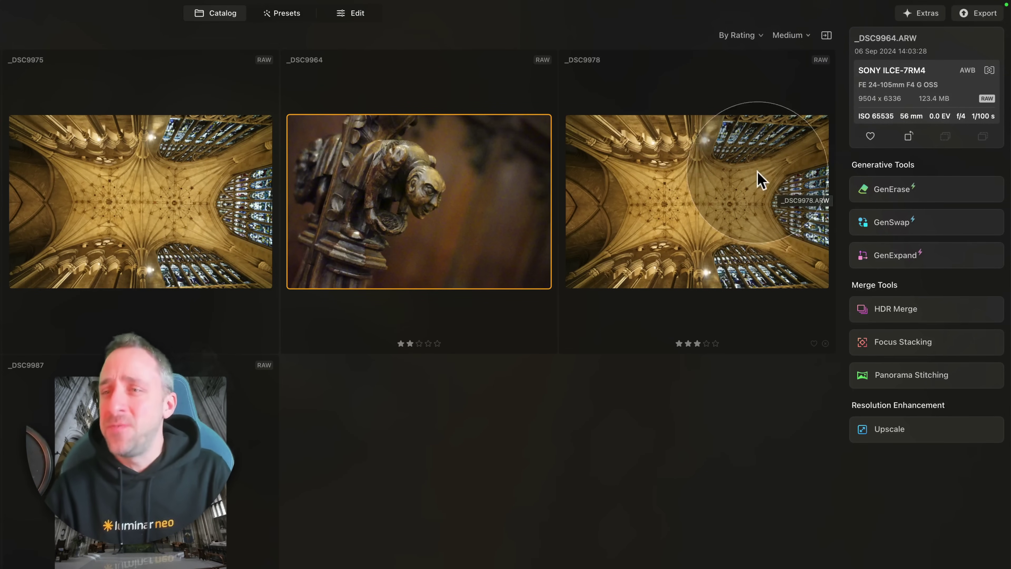
# Review the catalog's sort options and close them with the Rating order kept
pyautogui.click(742, 36)
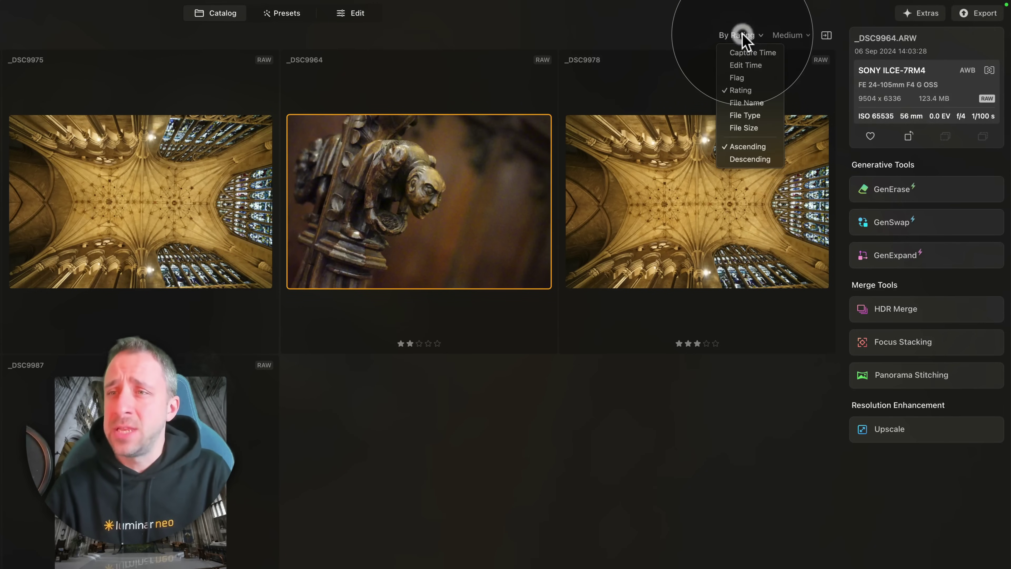
pyautogui.click(758, 91)
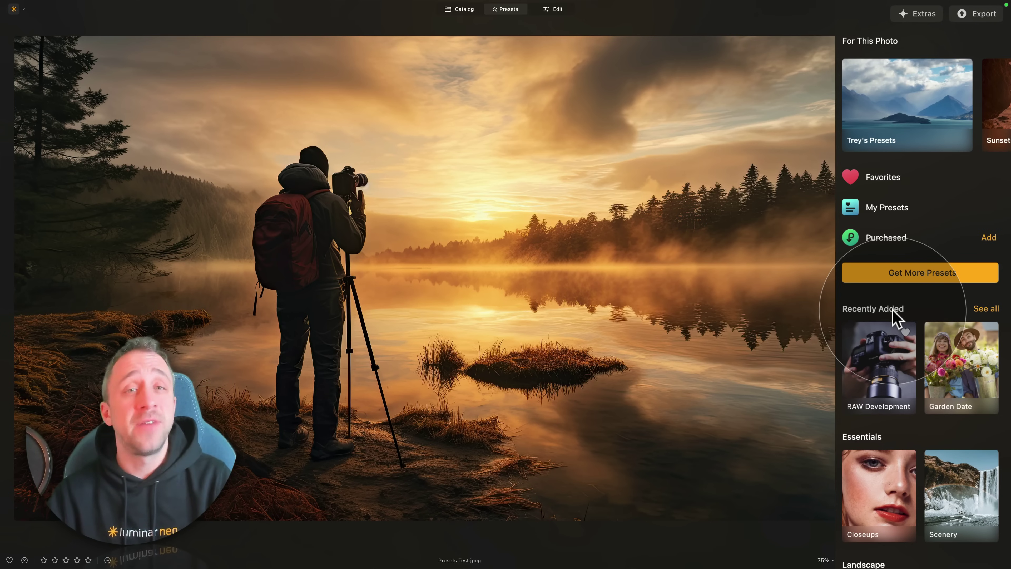
pyautogui.click(883, 360)
pyautogui.click(885, 301)
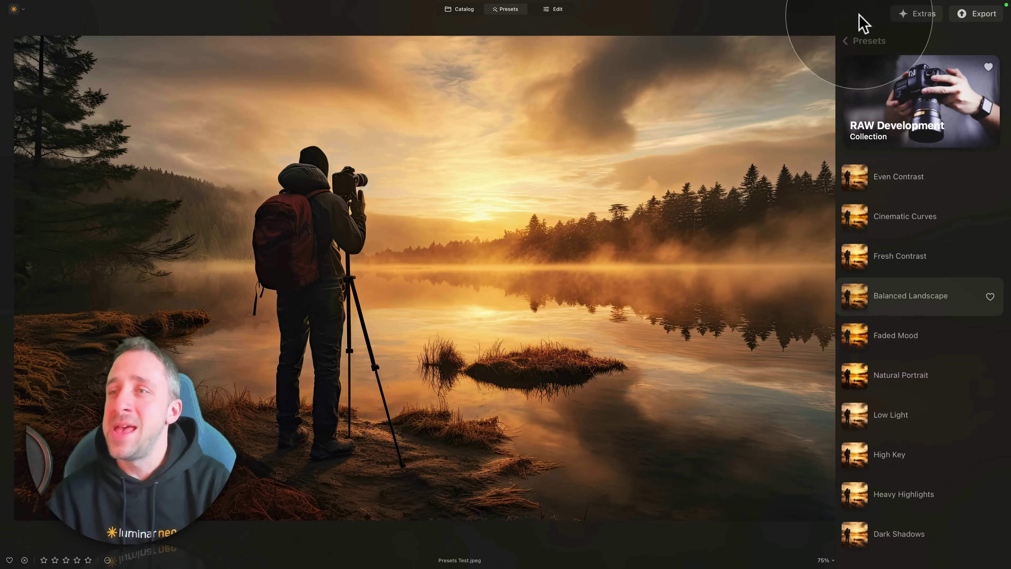
pyautogui.click(844, 41)
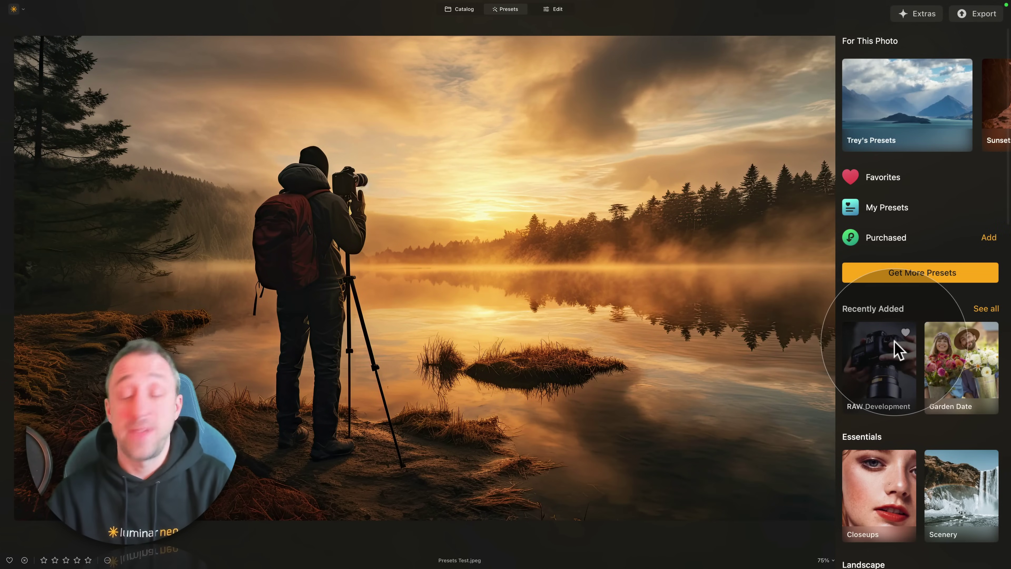
pyautogui.click(905, 333)
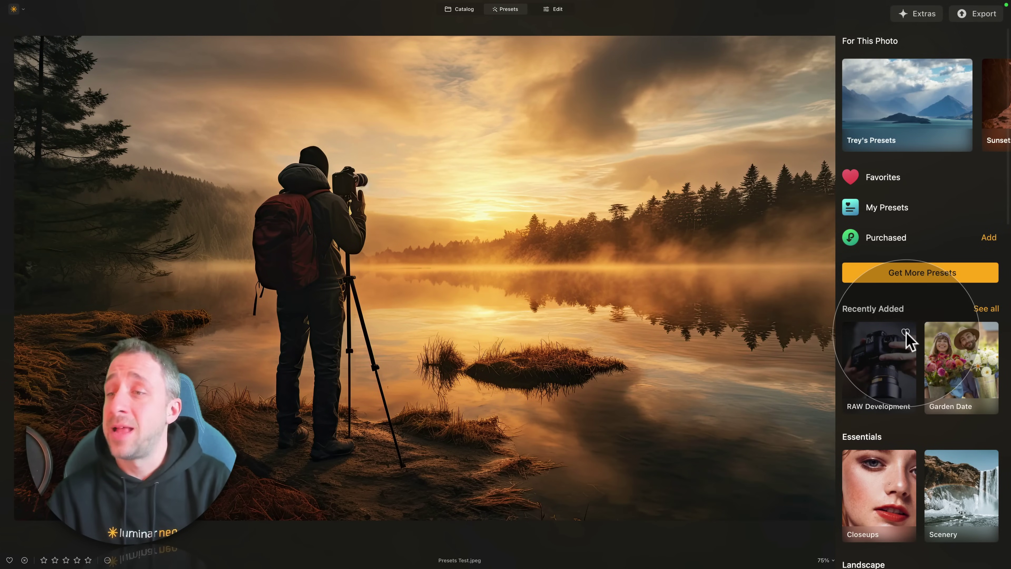
pyautogui.click(907, 333)
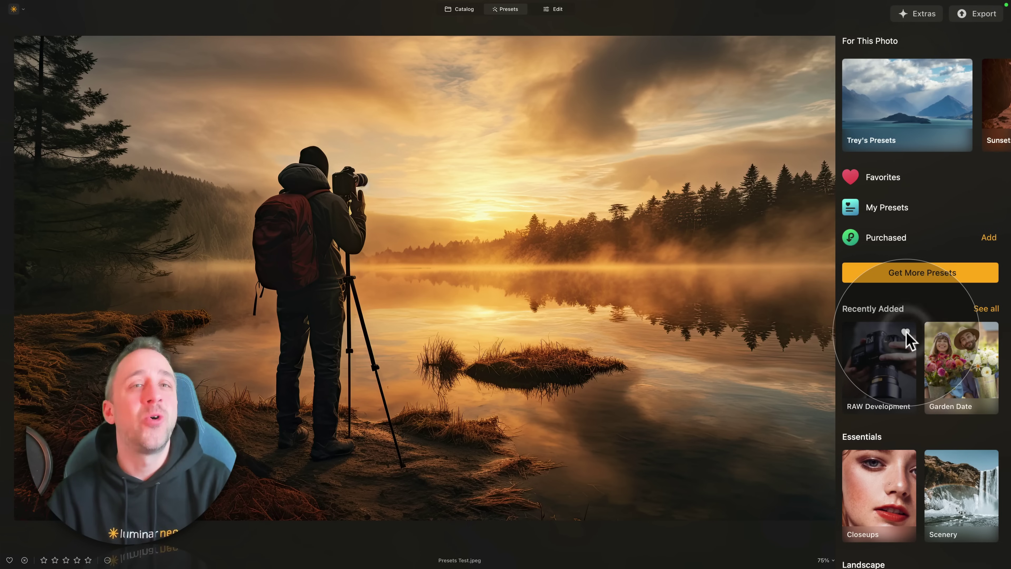
pyautogui.click(906, 334)
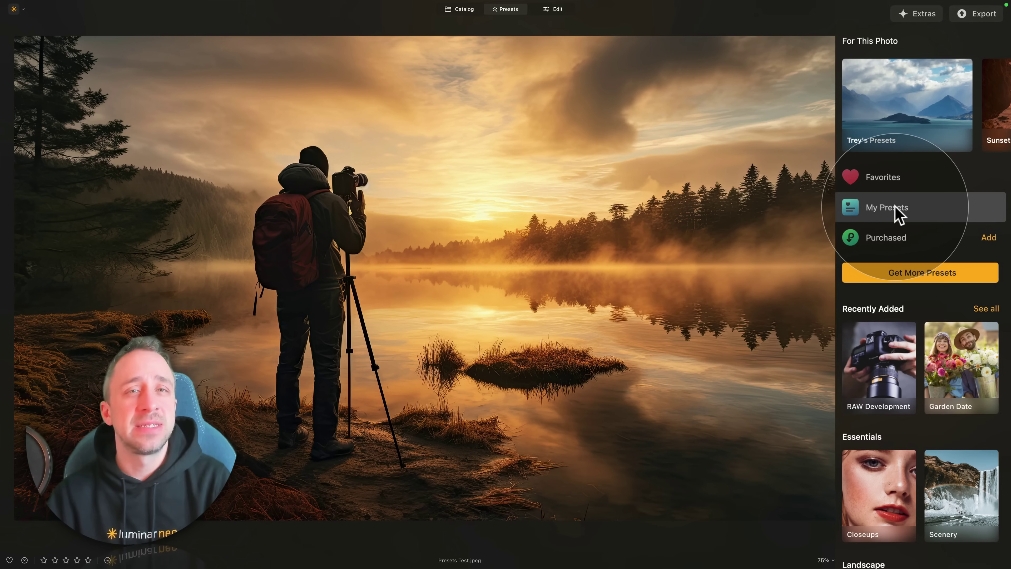
# Show the Purchased collections and bring up Delete Collection for RAW Development
pyautogui.click(888, 235)
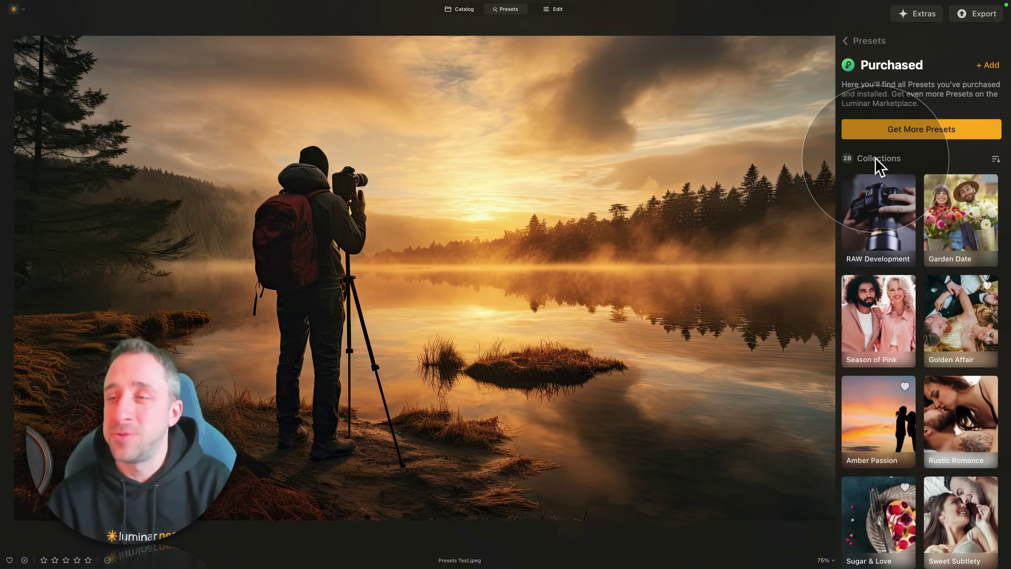
pyautogui.rightClick(880, 208)
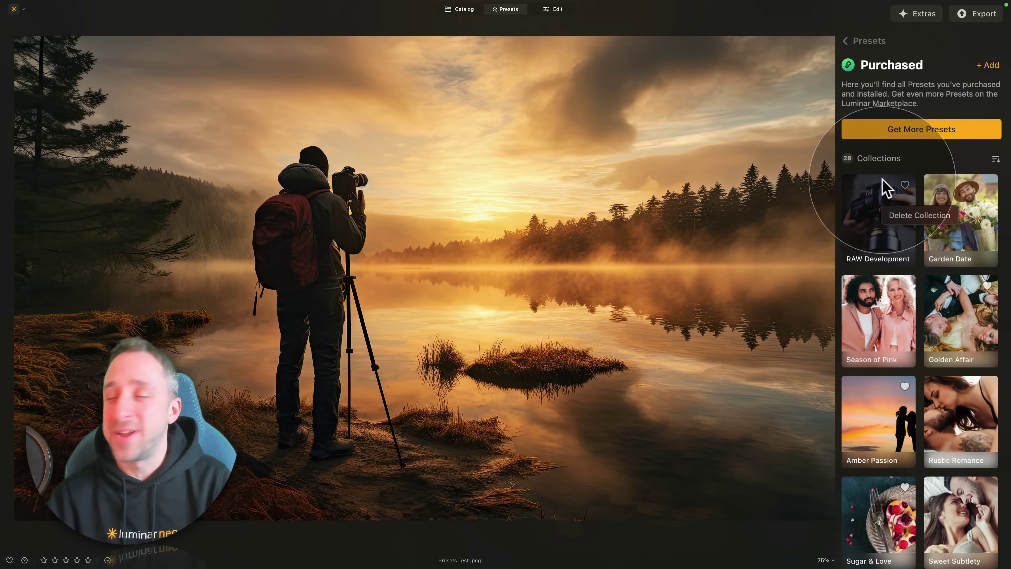
# Dismiss the delete menu and re-sort collections by Collection Name, Ascending, then Recently Added
pyautogui.click(915, 162)
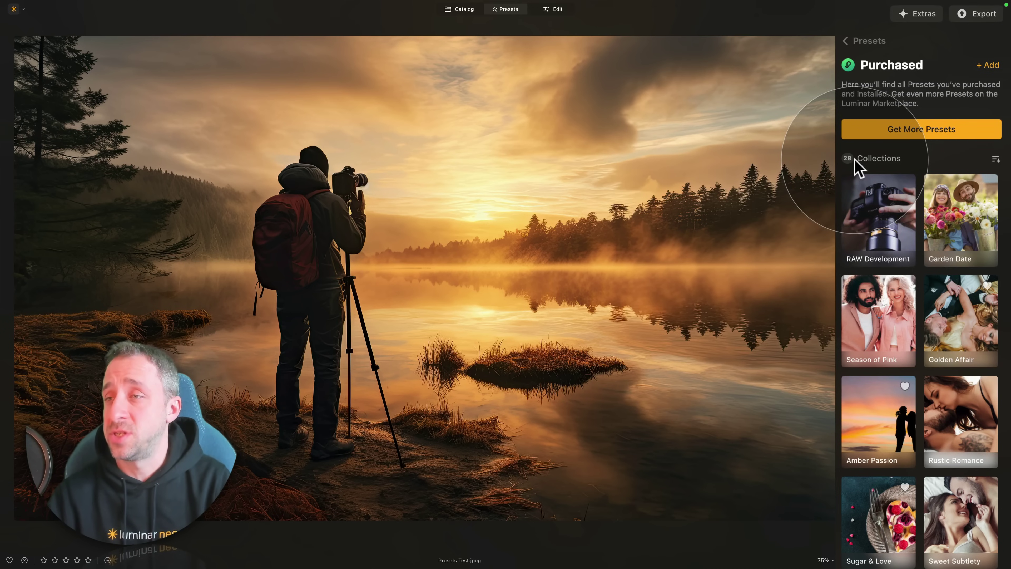
pyautogui.click(996, 160)
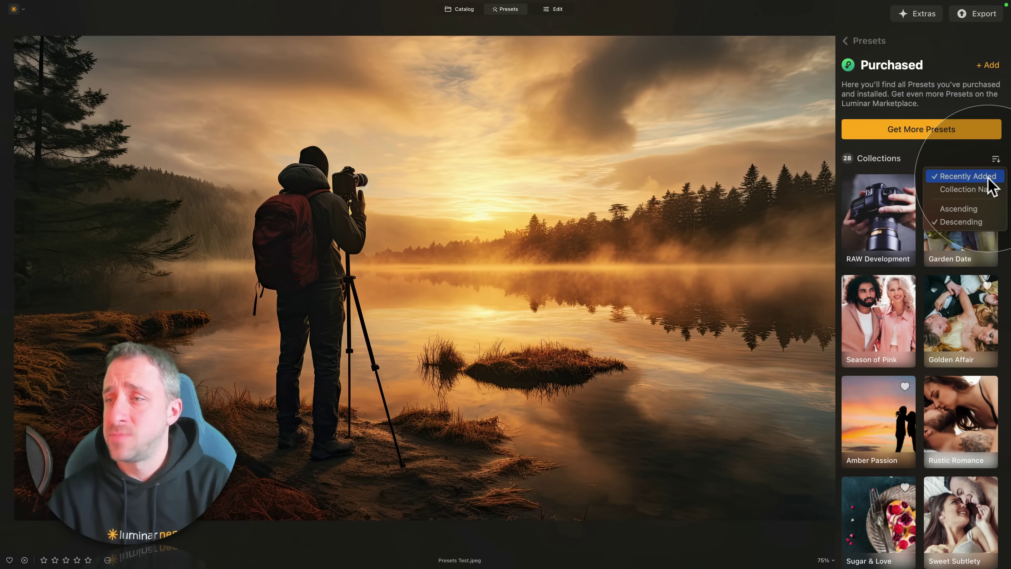
pyautogui.click(994, 190)
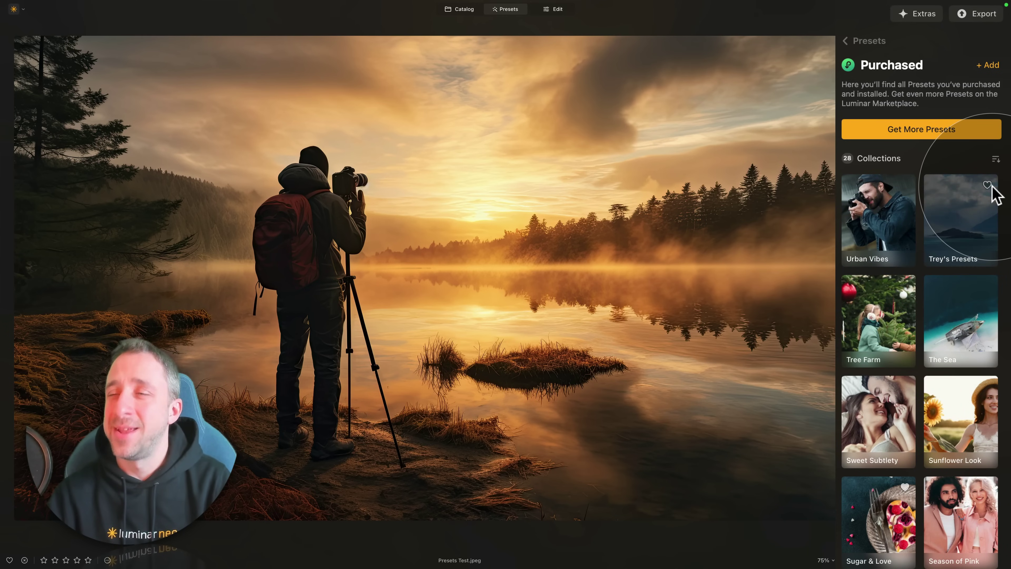
pyautogui.click(995, 159)
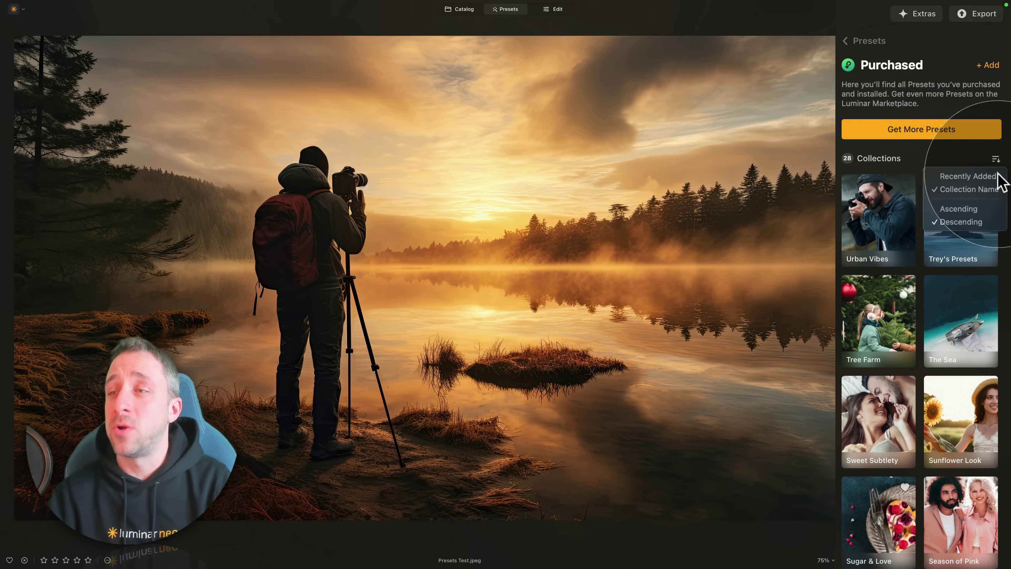
pyautogui.click(993, 208)
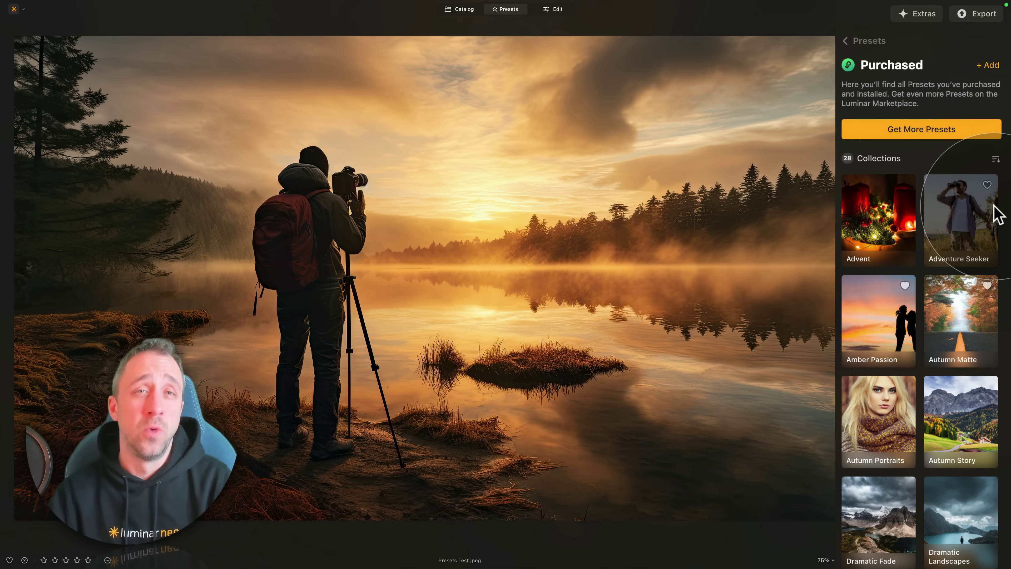
pyautogui.click(995, 159)
pyautogui.click(994, 176)
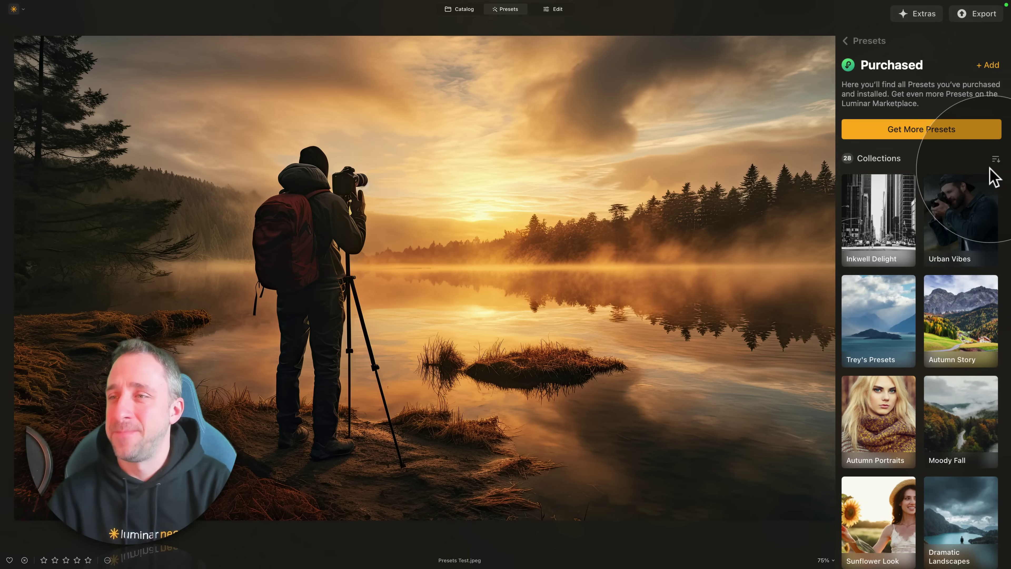
# Open My Presets and confirm the list is in Custom Order
pyautogui.click(867, 41)
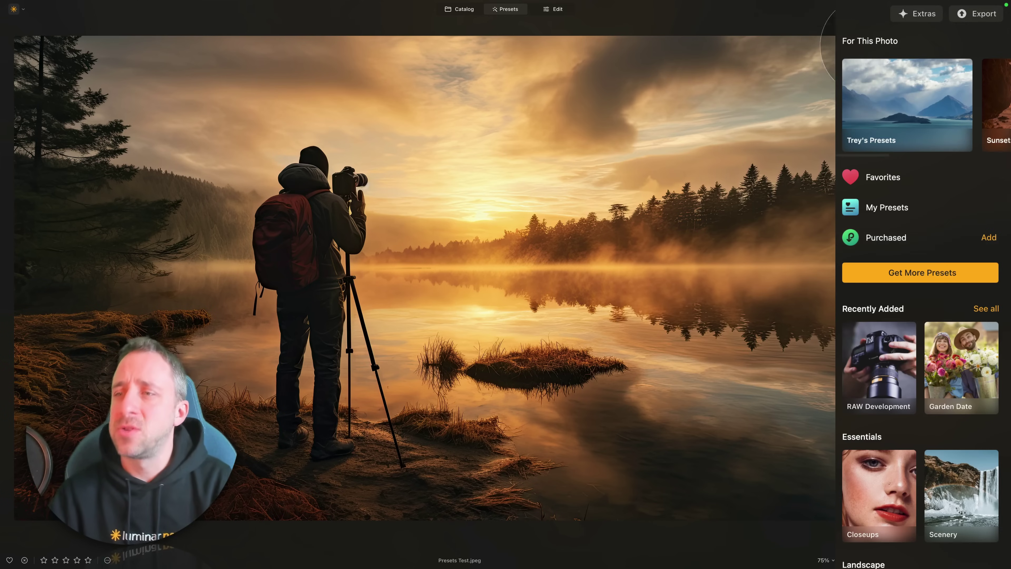
pyautogui.click(912, 221)
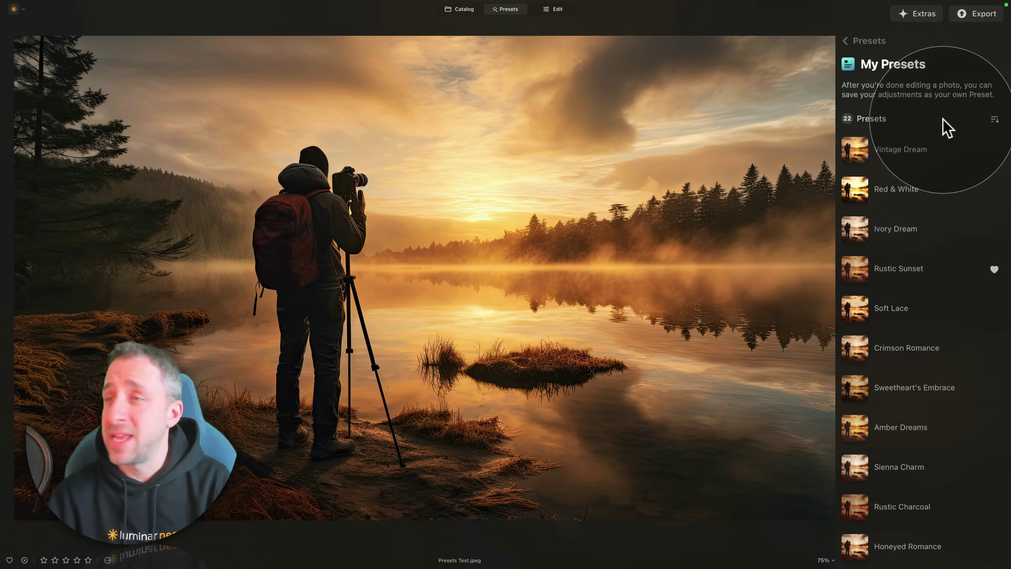
pyautogui.click(995, 121)
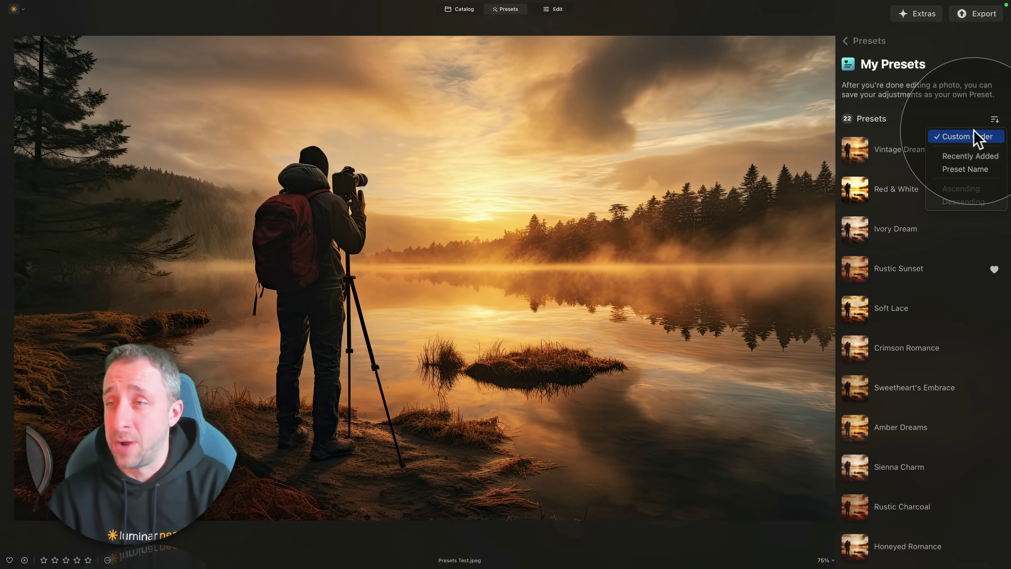
pyautogui.click(933, 136)
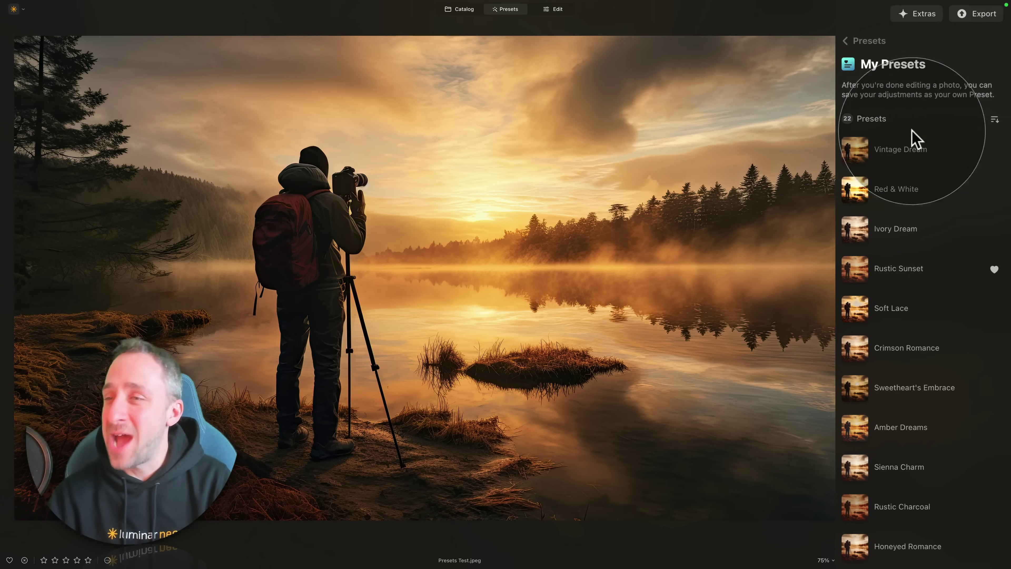
# Hand-reorder Vintage Dream, Soft Lace, Crimson Romance and Amber Dreams in the My Presets list
pyautogui.moveTo(911, 148); pyautogui.dragTo(910, 219)
pyautogui.moveTo(912, 319); pyautogui.dragTo(909, 259)
pyautogui.click(905, 315)
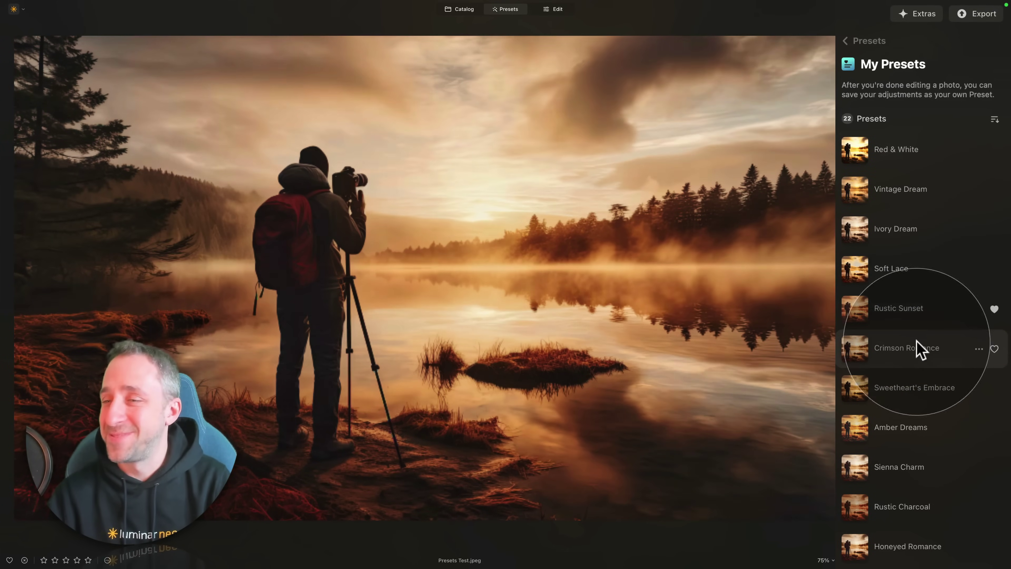
pyautogui.moveTo(921, 350); pyautogui.dragTo(910, 261)
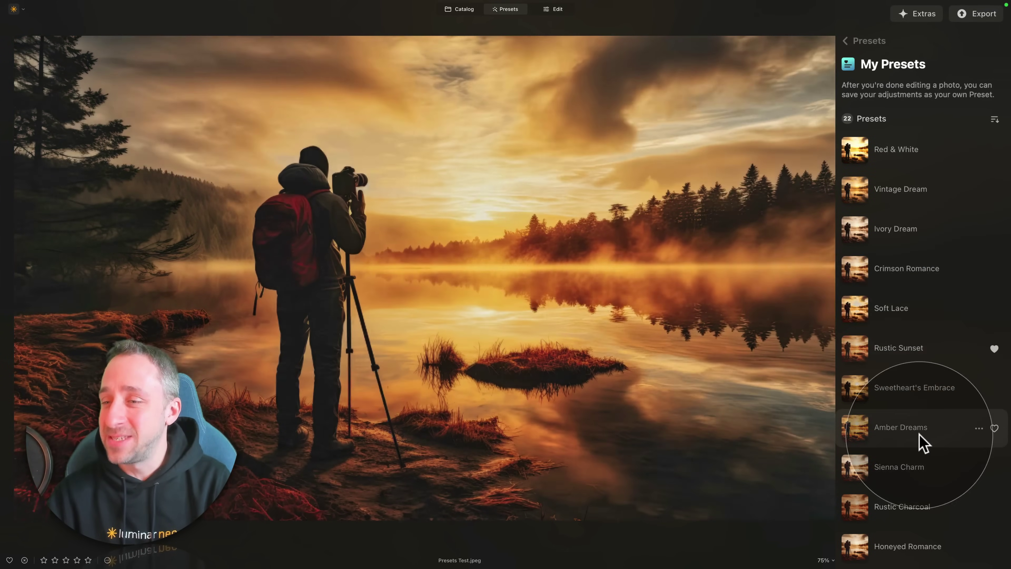
pyautogui.moveTo(923, 442); pyautogui.dragTo(911, 342)
pyautogui.click(892, 308)
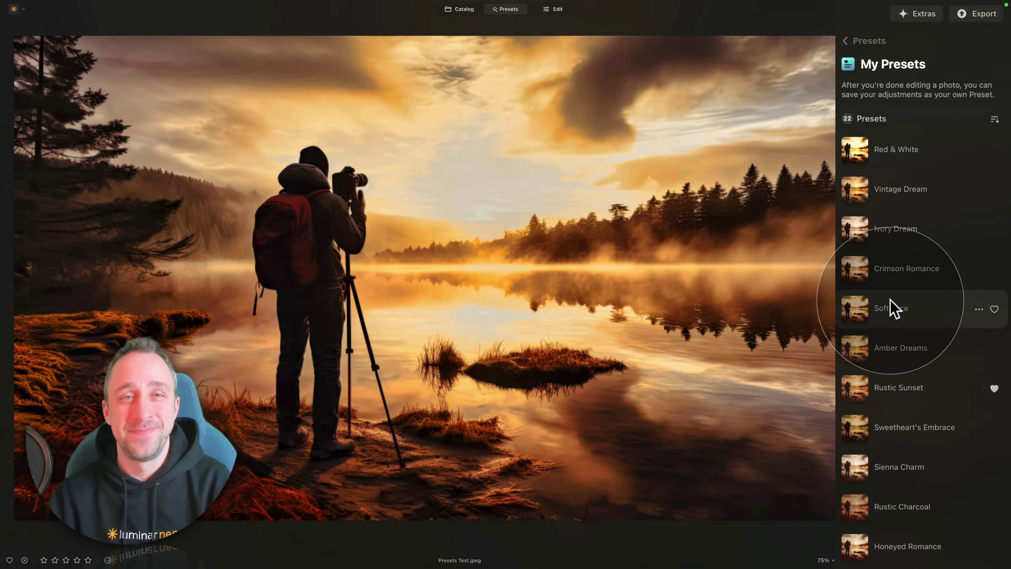
pyautogui.click(905, 285)
pyautogui.click(946, 165)
# Sort My Presets by preset name in ascending order
pyautogui.click(994, 121)
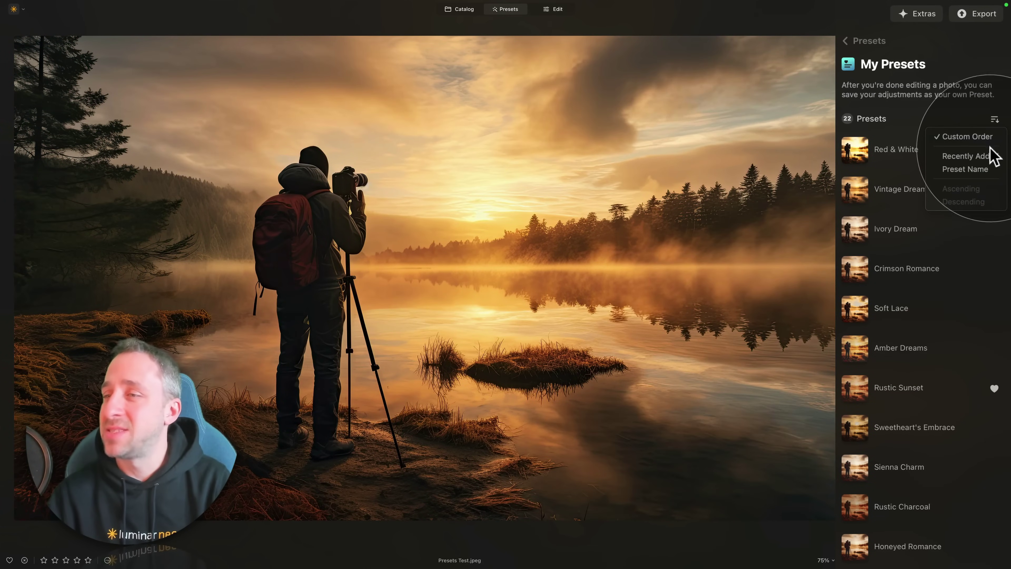
pyautogui.click(987, 156)
pyautogui.click(993, 118)
pyautogui.click(987, 169)
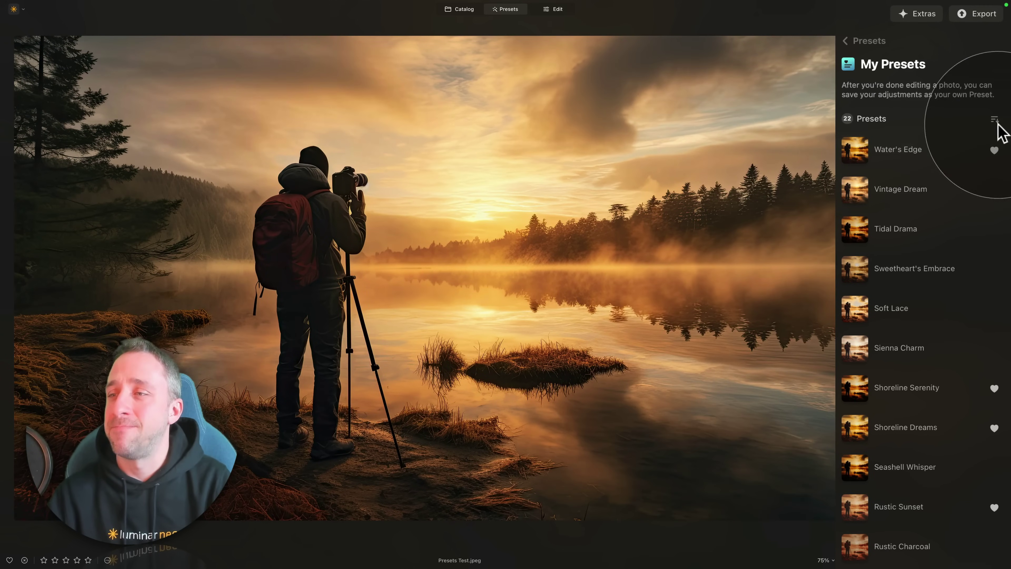
pyautogui.click(995, 119)
pyautogui.click(985, 188)
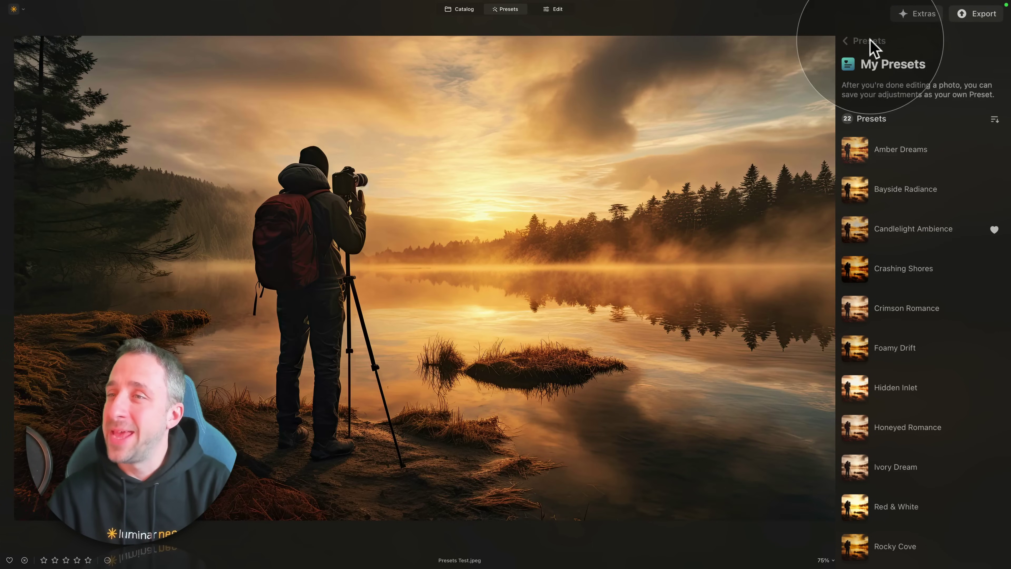
# In Favorites, move the Shoreline Serenity preset below Water's Edge
pyautogui.click(869, 41)
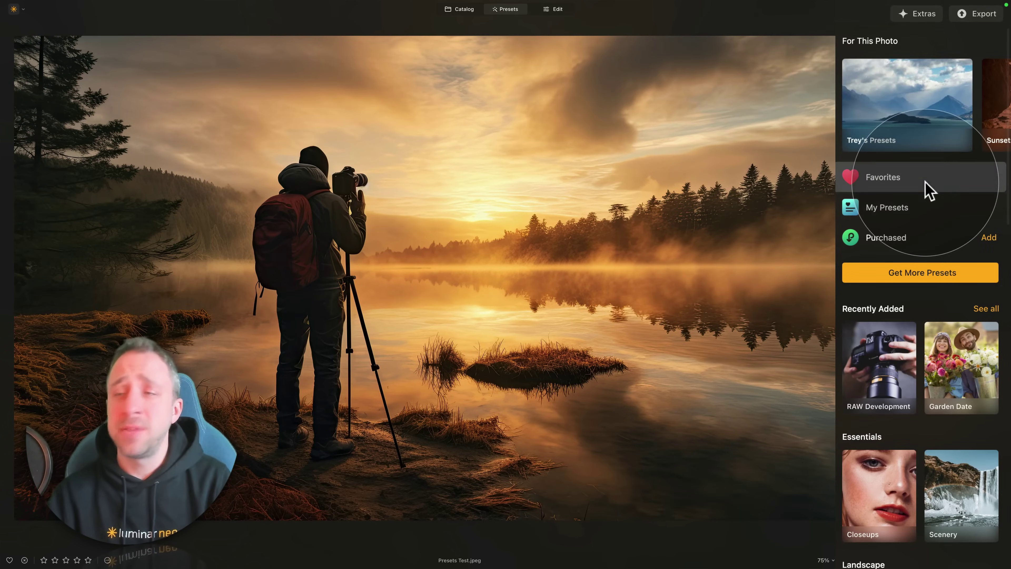
pyautogui.click(928, 190)
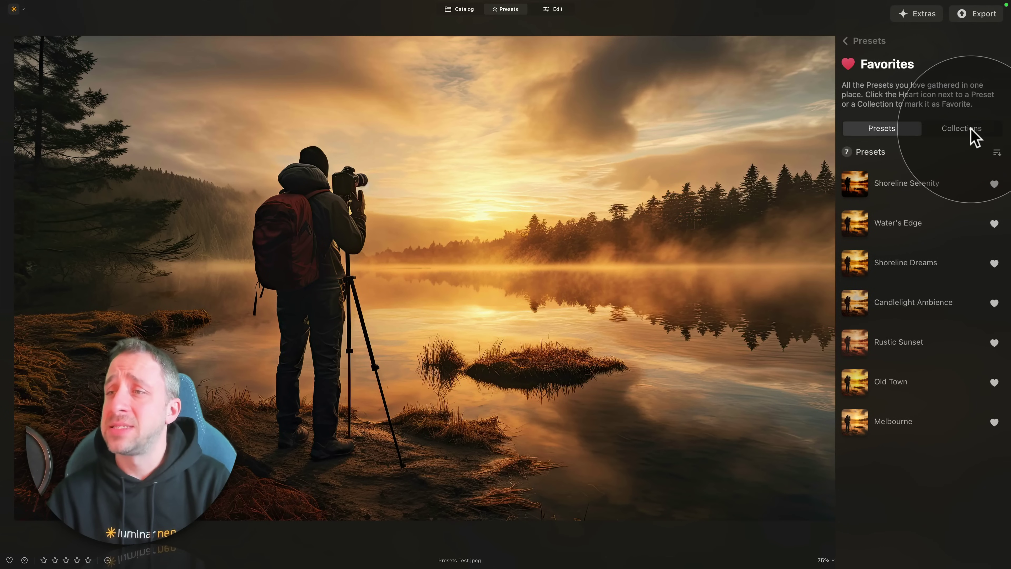
pyautogui.click(970, 131)
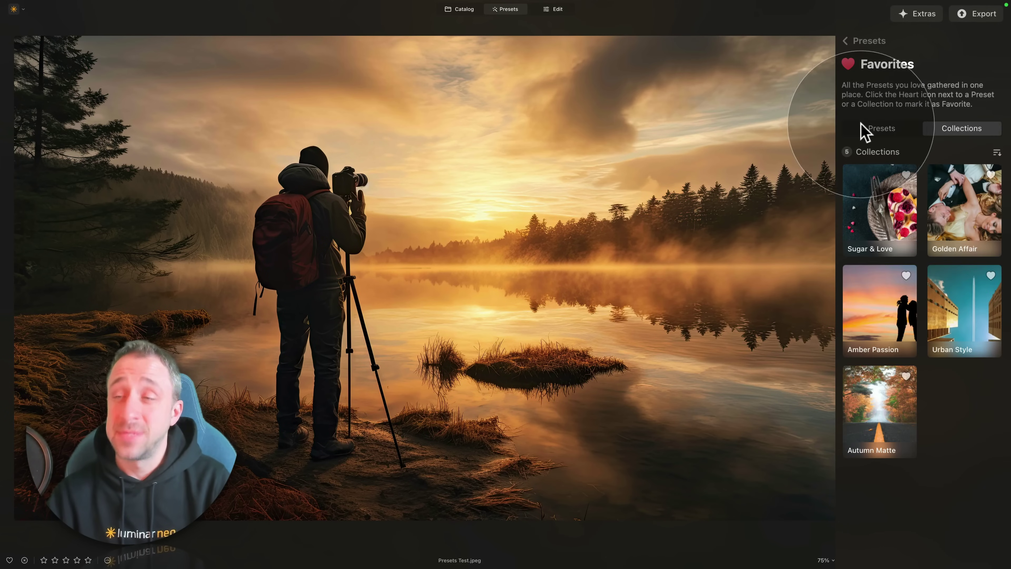
pyautogui.click(880, 128)
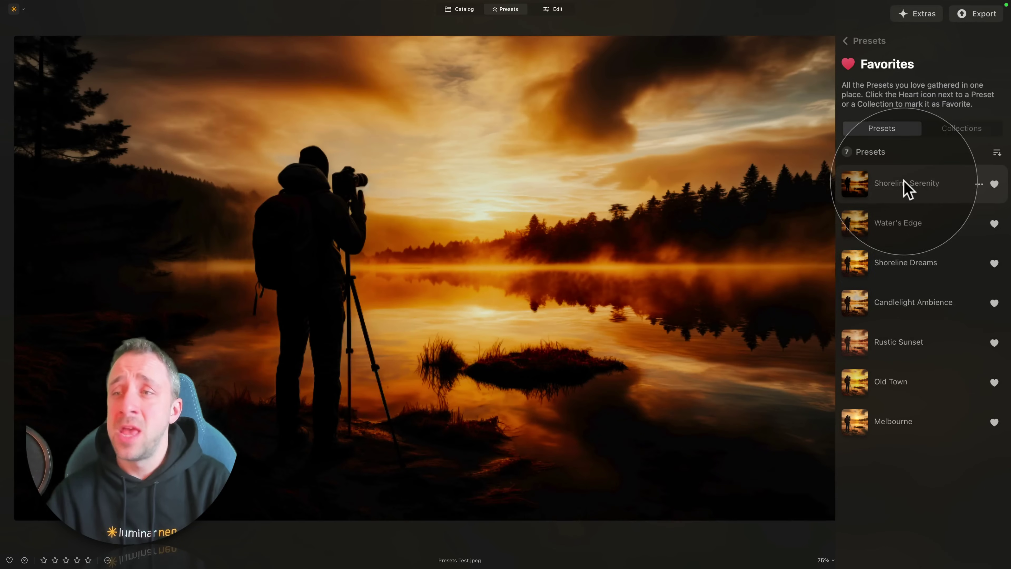
pyautogui.moveTo(903, 190); pyautogui.dragTo(950, 334)
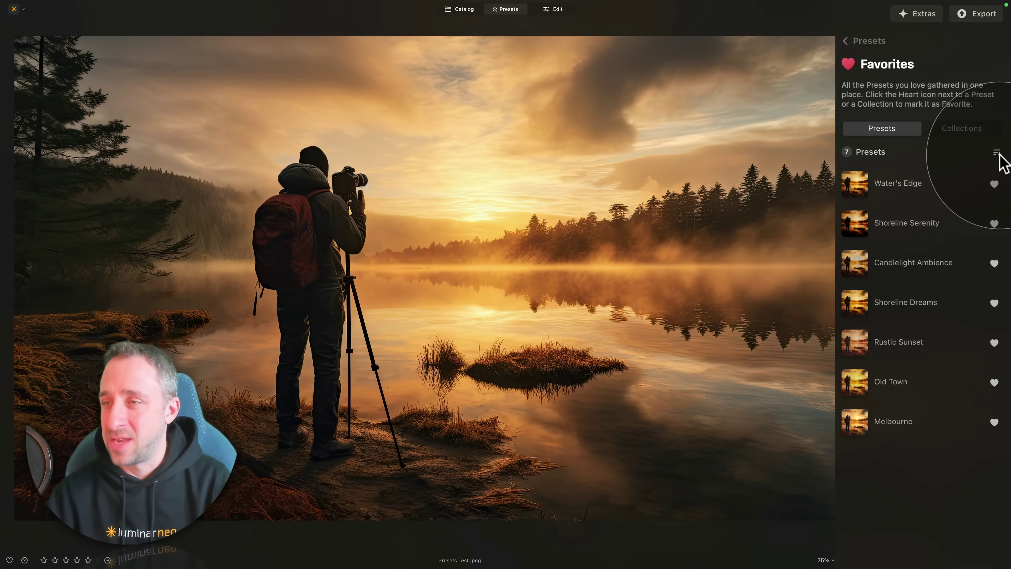
# Reorder favourite collections so Sugar & Love and then Autumn Matte come last
pyautogui.click(997, 153)
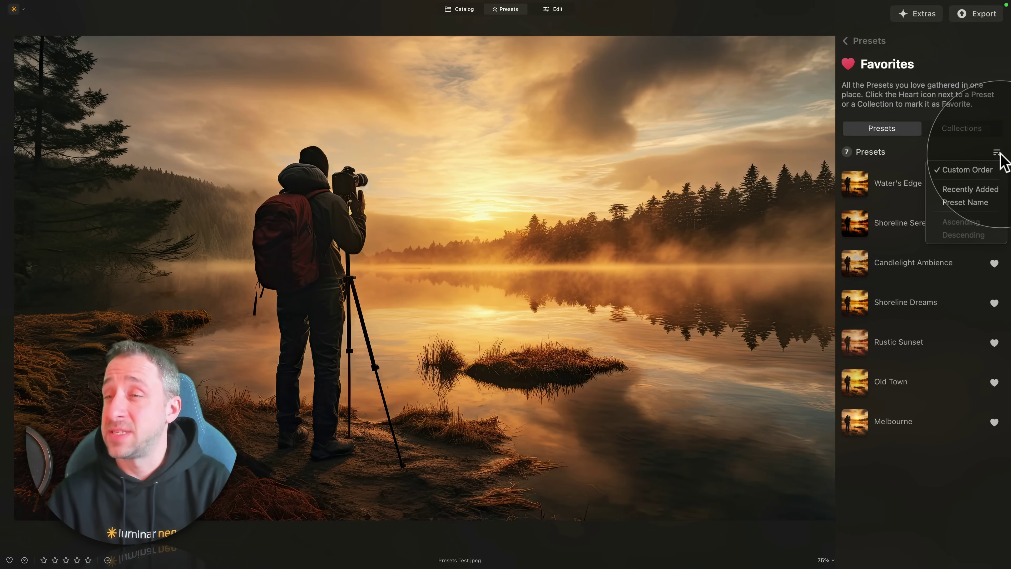
pyautogui.click(966, 128)
pyautogui.click(965, 127)
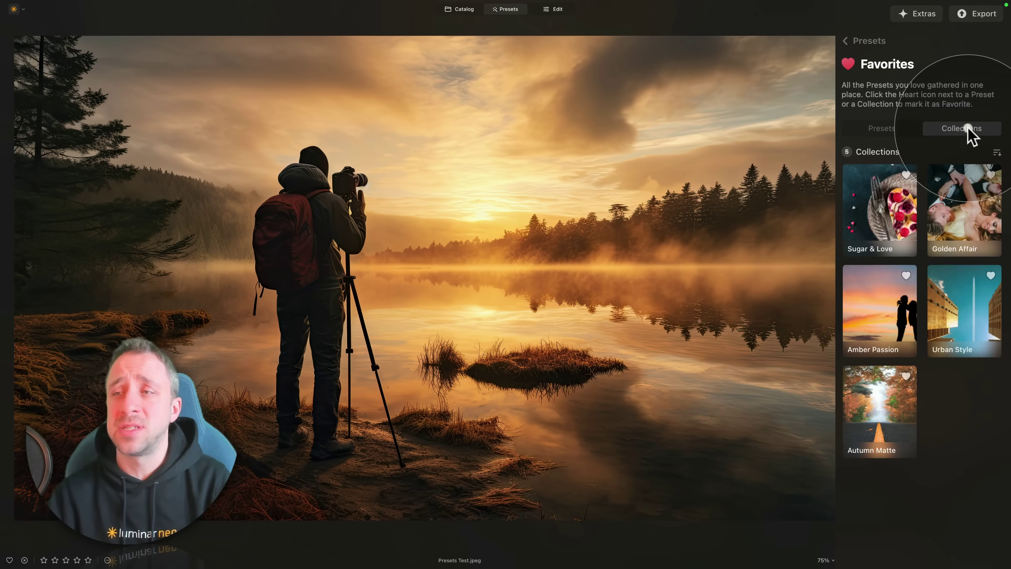
pyautogui.moveTo(909, 223); pyautogui.dragTo(932, 377)
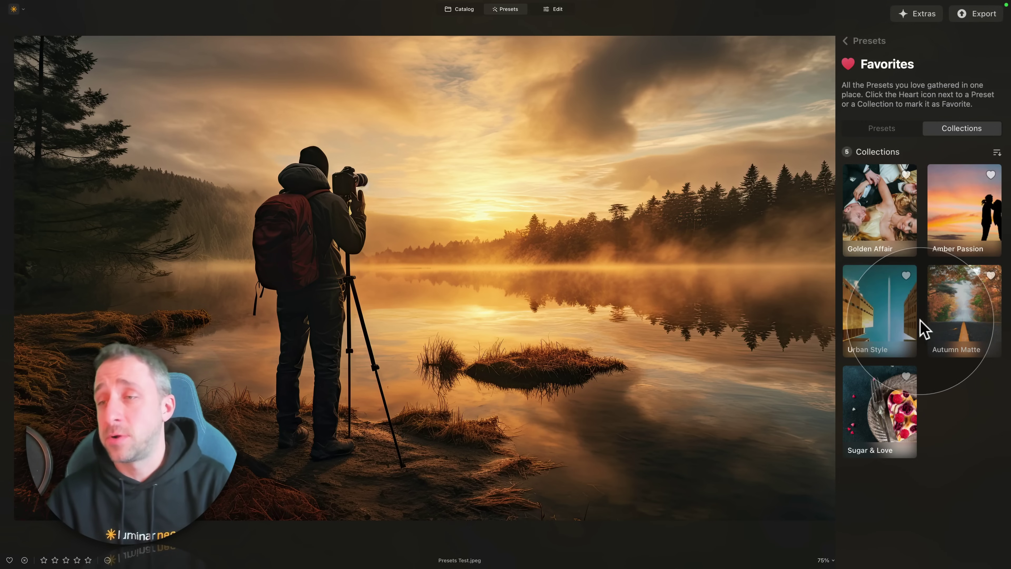
pyautogui.moveTo(946, 306); pyautogui.dragTo(949, 436)
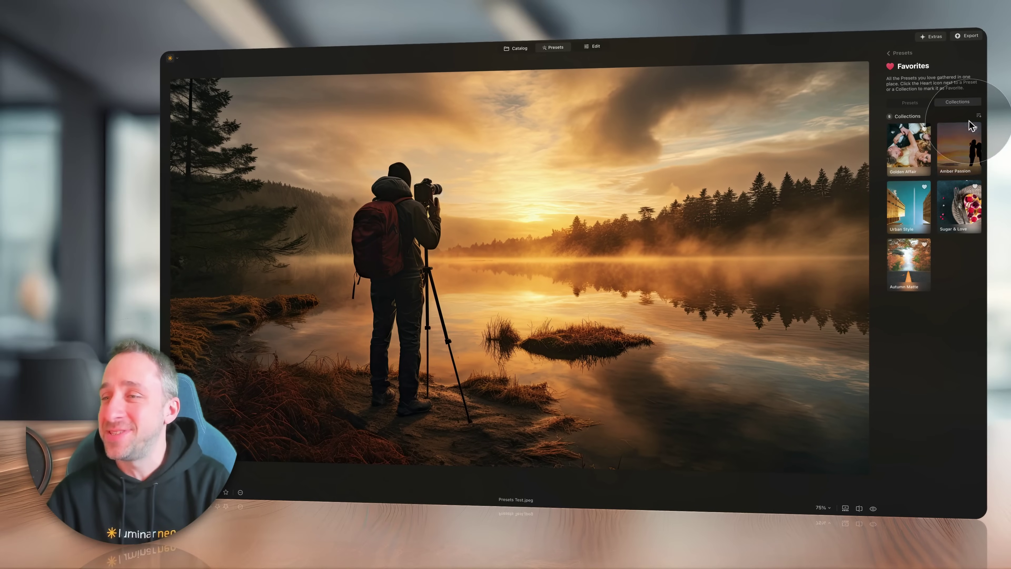
pyautogui.click(1001, 102)
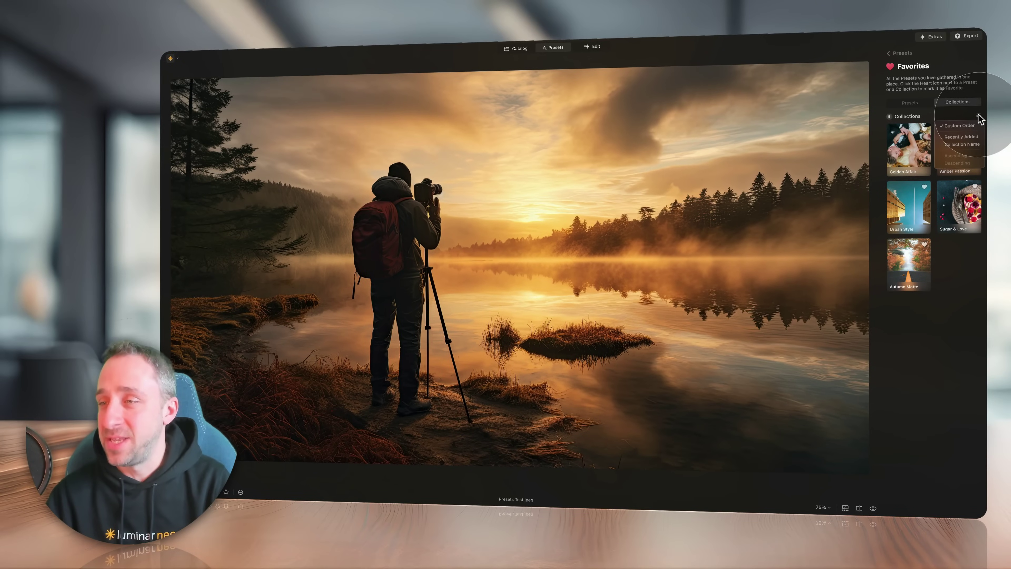